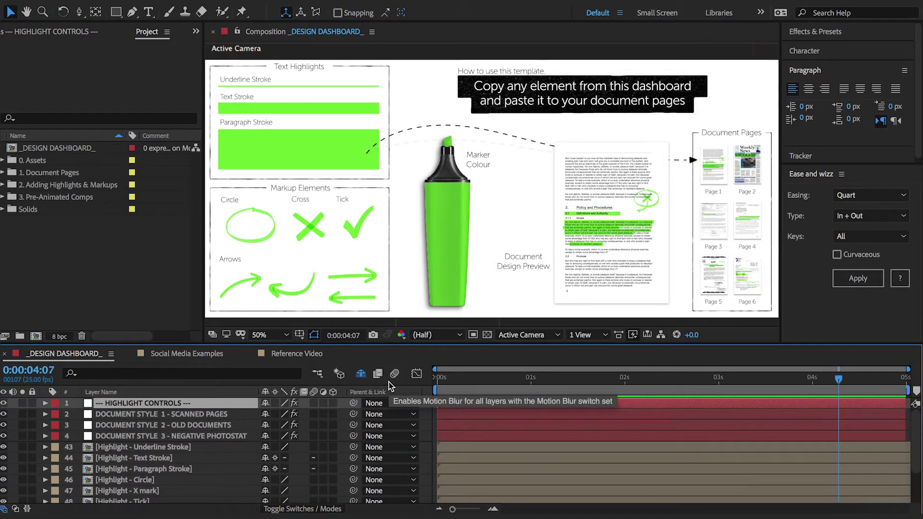
# Step: Browse the Social Media Examples tweets at Final preview quality, ending on the BBC tweet
pyautogui.click(220, 355)
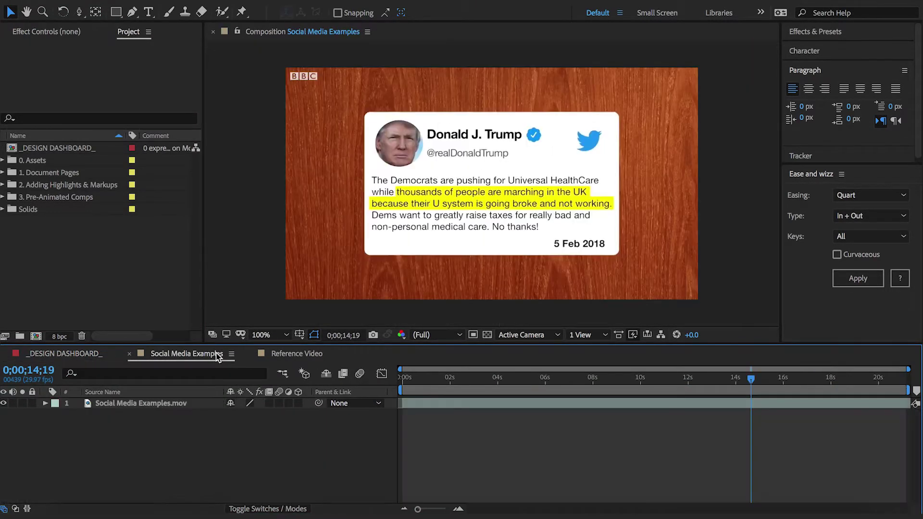
pyautogui.moveTo(420, 377); pyautogui.dragTo(466, 377)
pyautogui.click(633, 335)
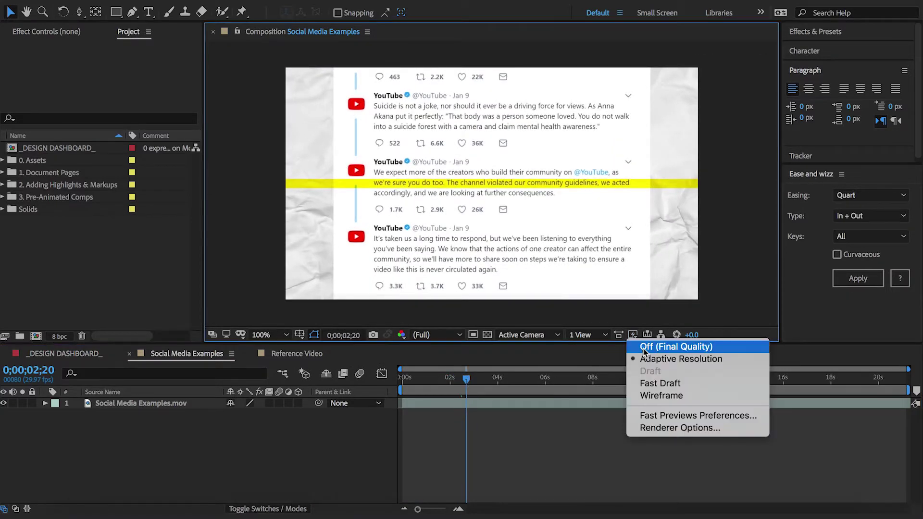
pyautogui.click(647, 345)
pyautogui.moveTo(466, 378); pyautogui.dragTo(660, 375)
pyautogui.click(753, 377)
pyautogui.moveTo(757, 378); pyautogui.dragTo(755, 377)
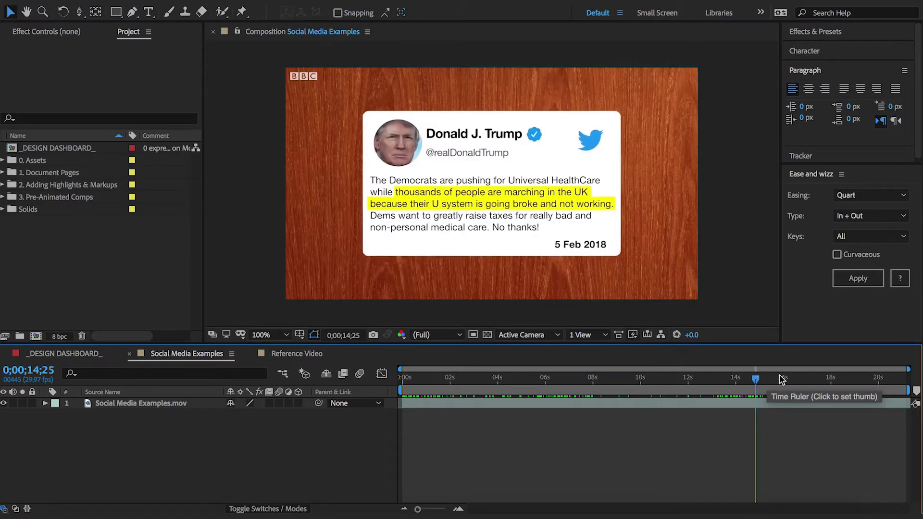
pyautogui.press('space')
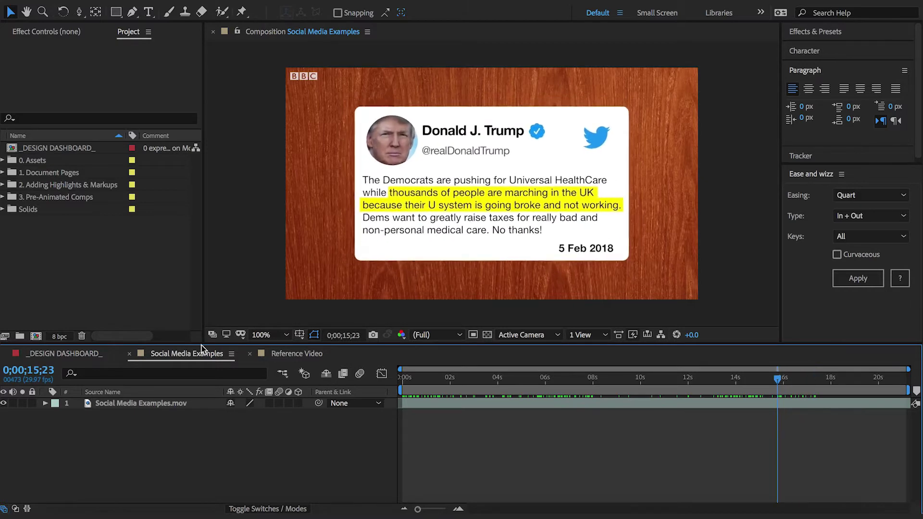
# Step: Open the Reference Video composition and preview its highlighted tweet from the start
pyautogui.click(63, 354)
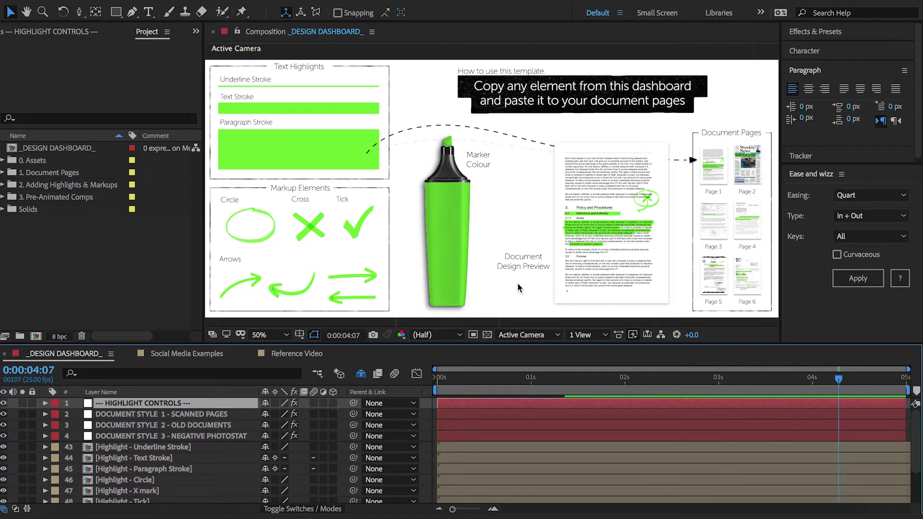
pyautogui.click(214, 354)
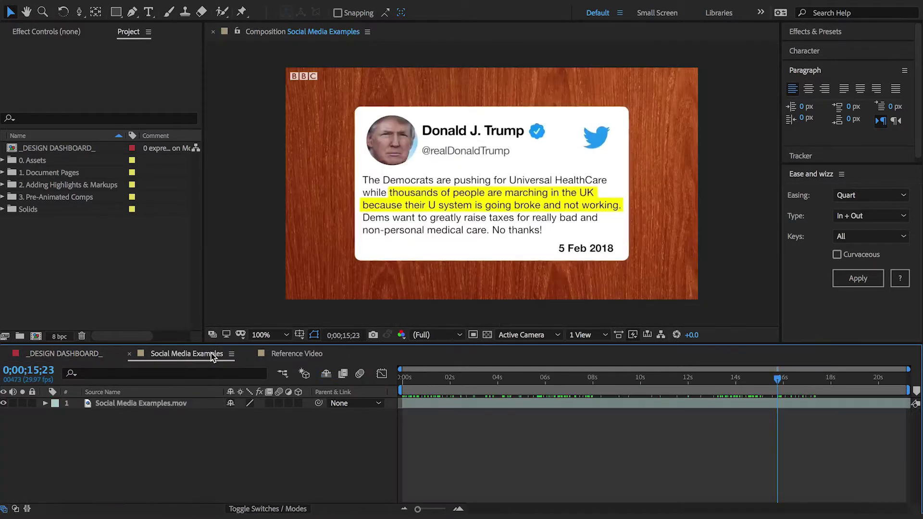
pyautogui.click(291, 353)
pyautogui.moveTo(522, 374); pyautogui.dragTo(358, 382)
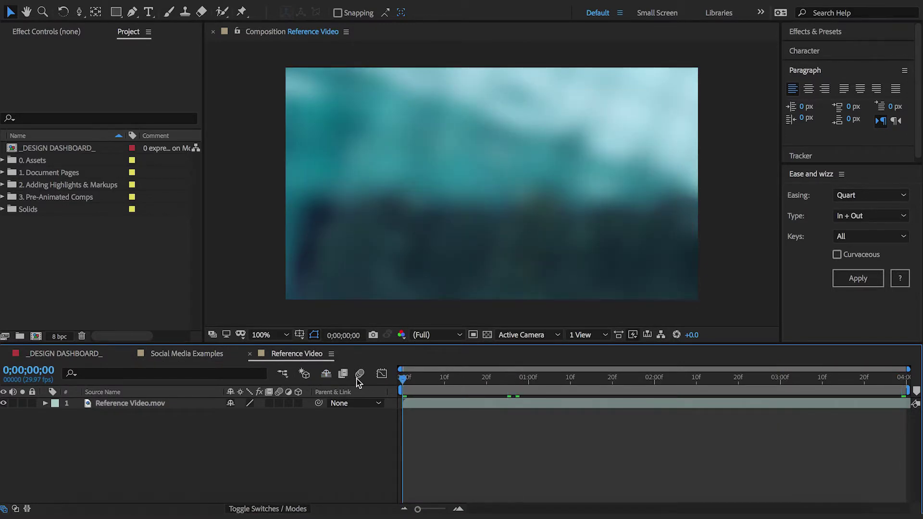
pyautogui.press('space')
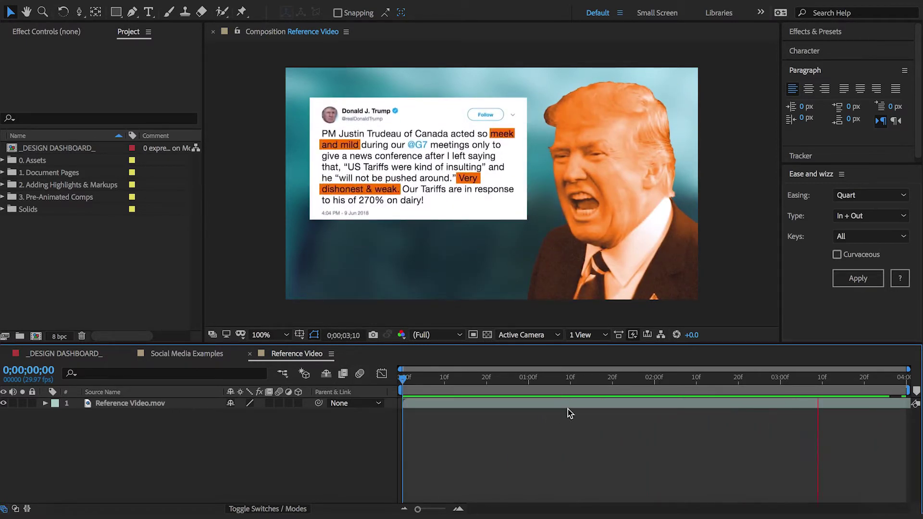
pyautogui.click(532, 379)
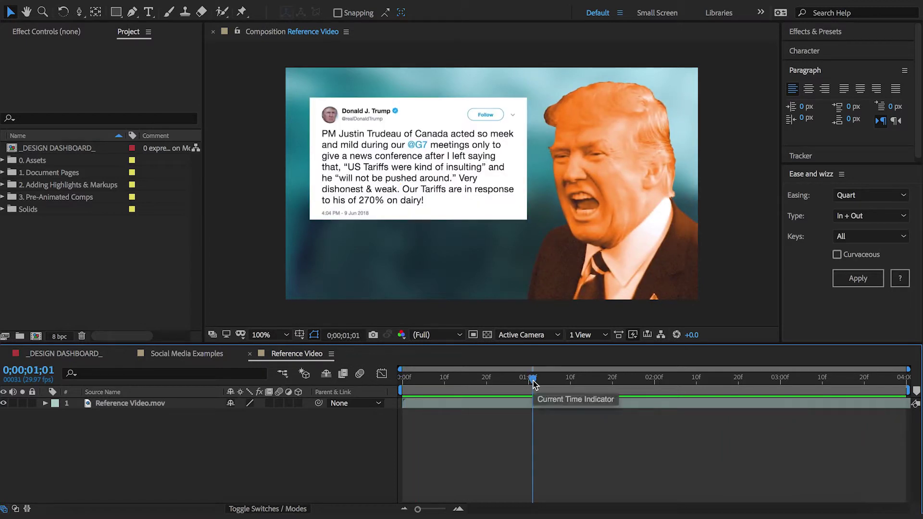
pyautogui.press('space')
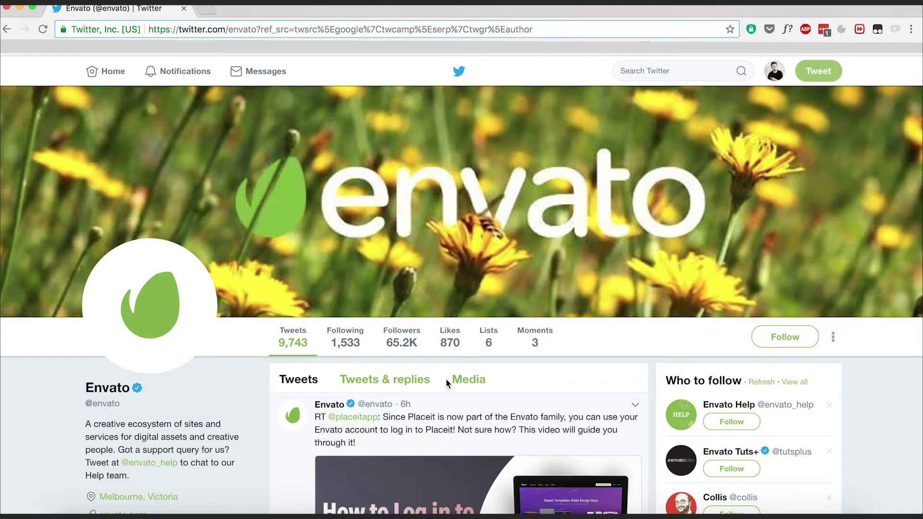
# Step: Screenshot the JavaScript Regex Cheat Sheet tweet with Cmd+Shift+4
pyautogui.scroll(-15, 523, 234)
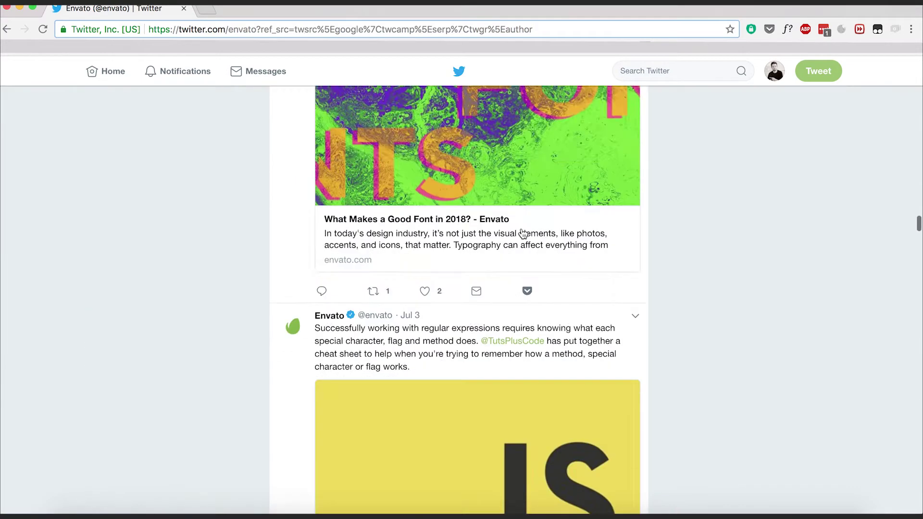
pyautogui.scroll(1, 522, 233)
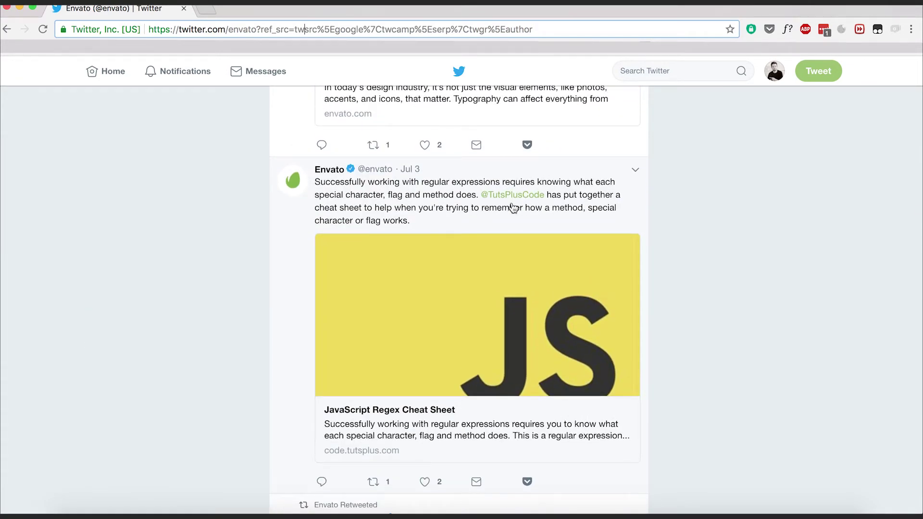
pyautogui.press('super+shift+4')
pyautogui.moveTo(253, 159); pyautogui.dragTo(681, 500)
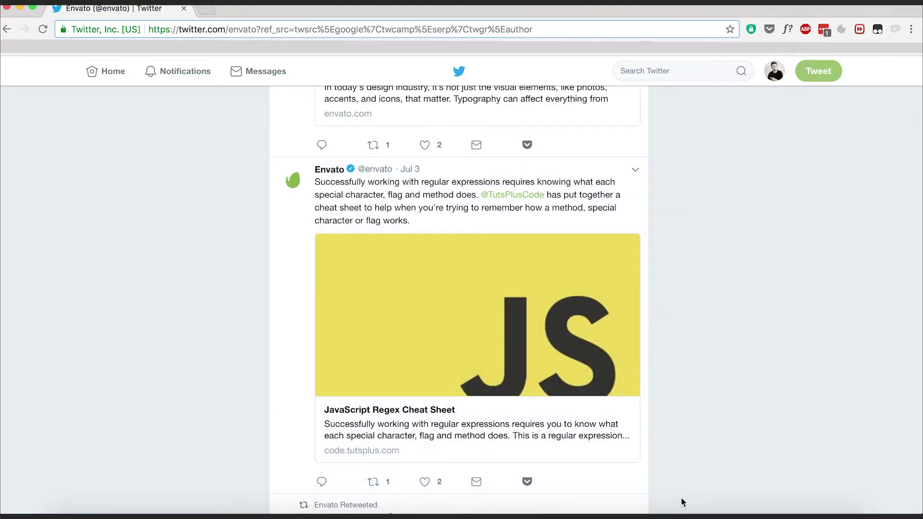
# Step: Scroll to the top and screenshot most of the Envato profile page
pyautogui.scroll(5, 672, 305)
pyautogui.scroll(10, 671, 302)
pyautogui.press('super+shift+4')
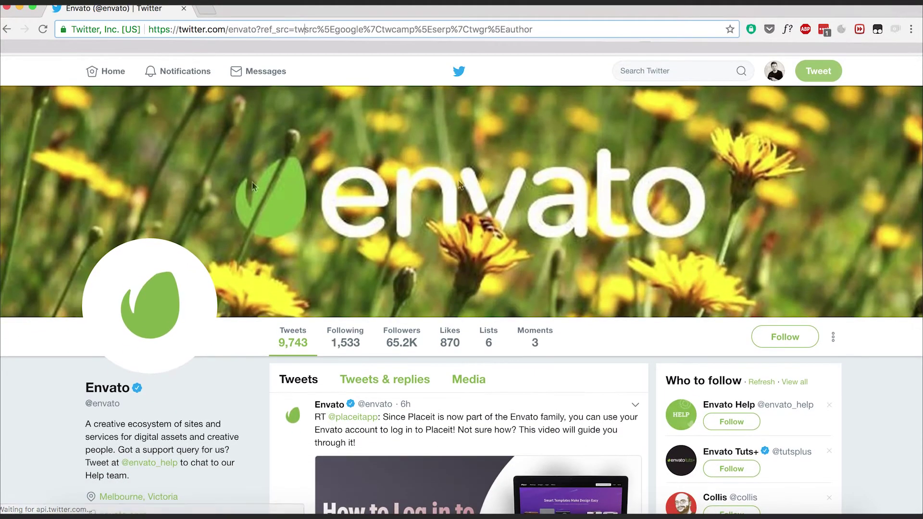
pyautogui.moveTo(1, 57); pyautogui.dragTo(919, 505)
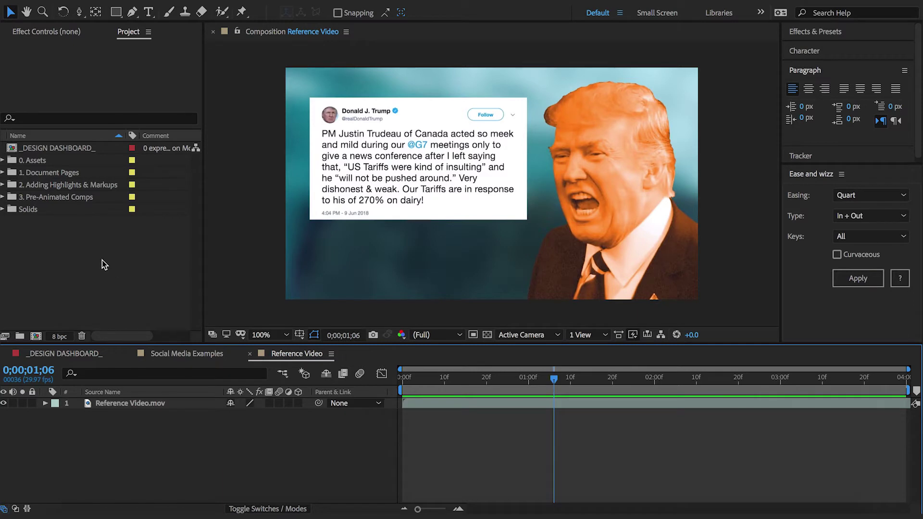
# Step: Import Tweet.png and Background.png into the Project panel
pyautogui.doubleClick(53, 219)
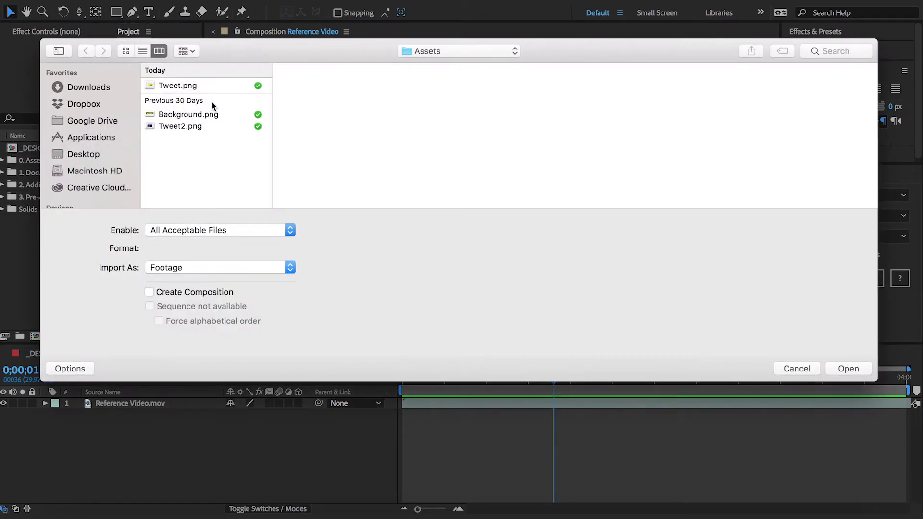
pyautogui.click(194, 87)
pyautogui.keyDown('shift'); pyautogui.click(194, 115); pyautogui.keyUp('shift')
pyautogui.press('Return')
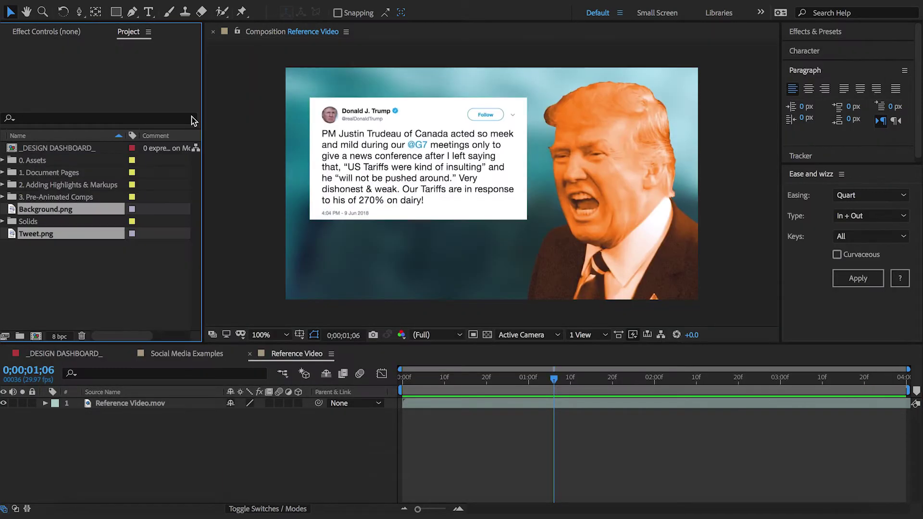
pyautogui.click(119, 267)
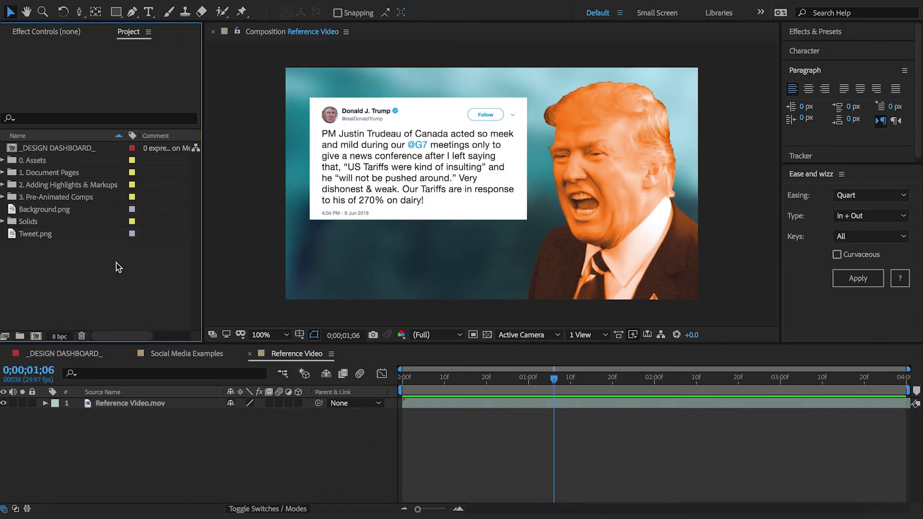
# Step: Create a 5-second HDTV 1080 25 composition named 'Highlighted Tweet'
pyautogui.click(36, 336)
pyautogui.click(376, 158)
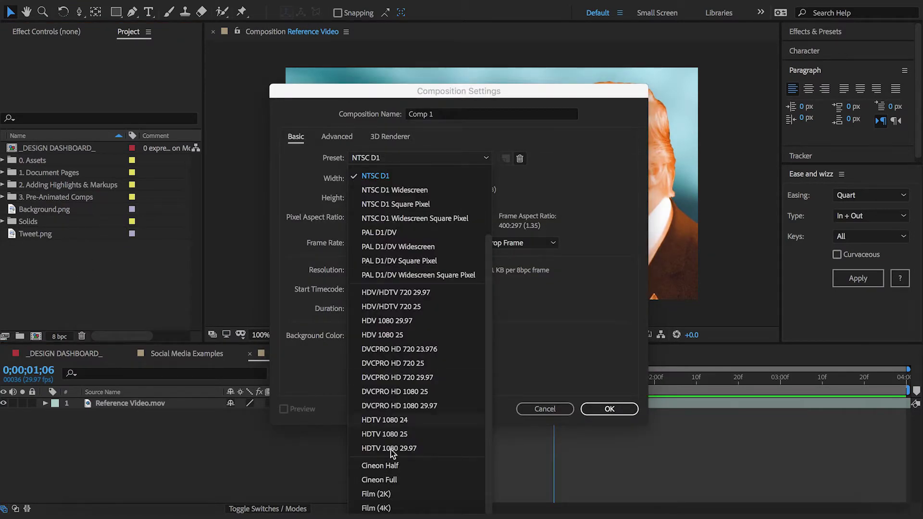
pyautogui.click(385, 434)
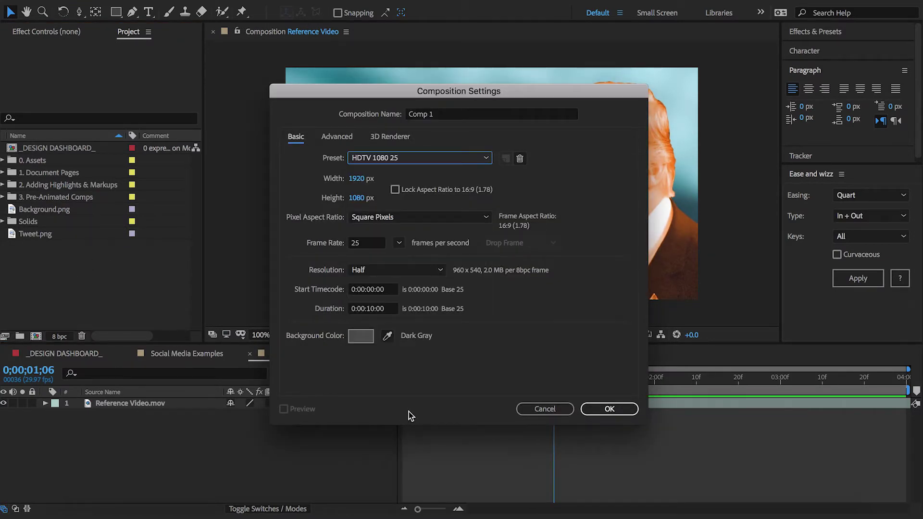
pyautogui.click(371, 308)
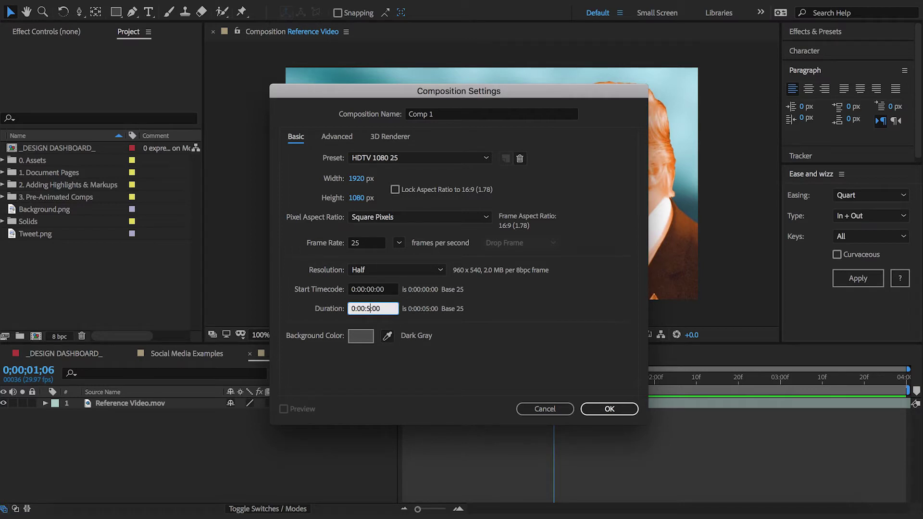
pyautogui.click(441, 115)
pyautogui.write('Highlighted Tweet')
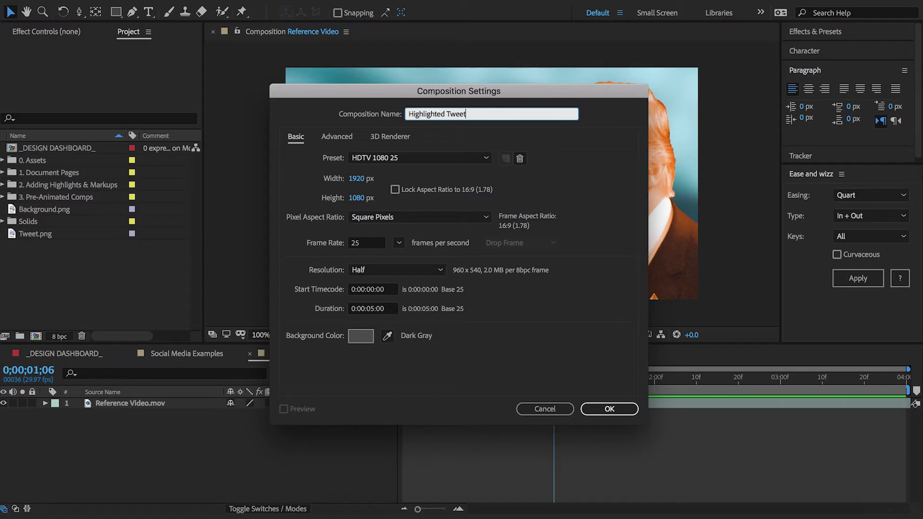
pyautogui.click(611, 411)
# Step: Add both images to the comp with Background.png beneath Tweet.png, and hide the tweet layer
pyautogui.click(36, 209)
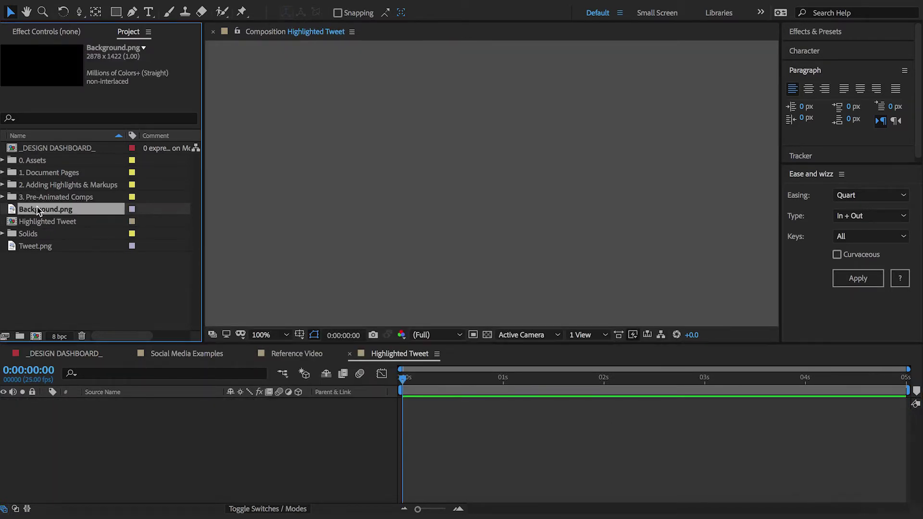
pyautogui.keyDown('ctrl'); pyautogui.click(38, 246); pyautogui.keyUp('ctrl')
pyautogui.moveTo(38, 246); pyautogui.dragTo(98, 480)
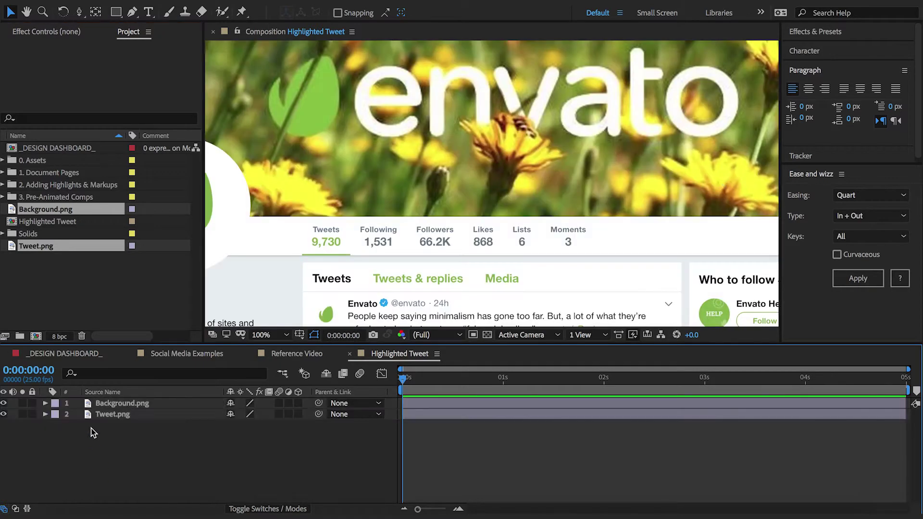
pyautogui.moveTo(124, 436); pyautogui.dragTo(127, 437)
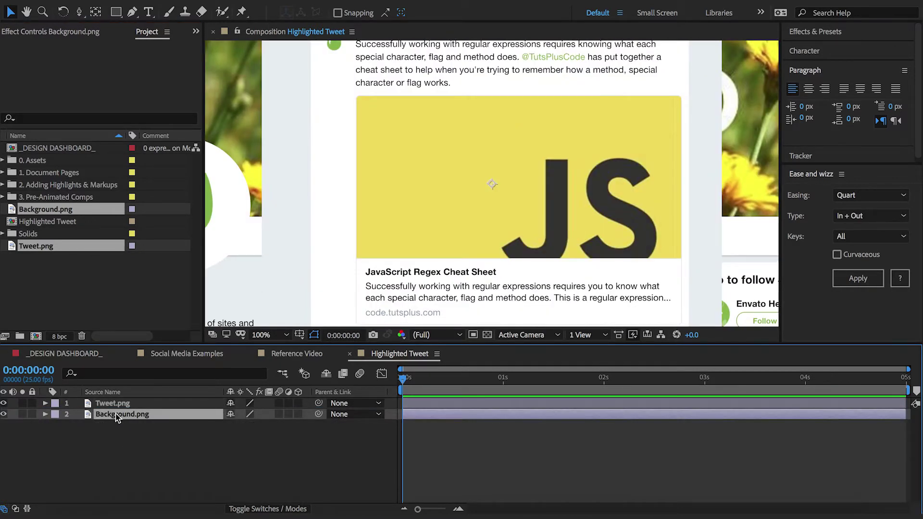
pyautogui.click(3, 404)
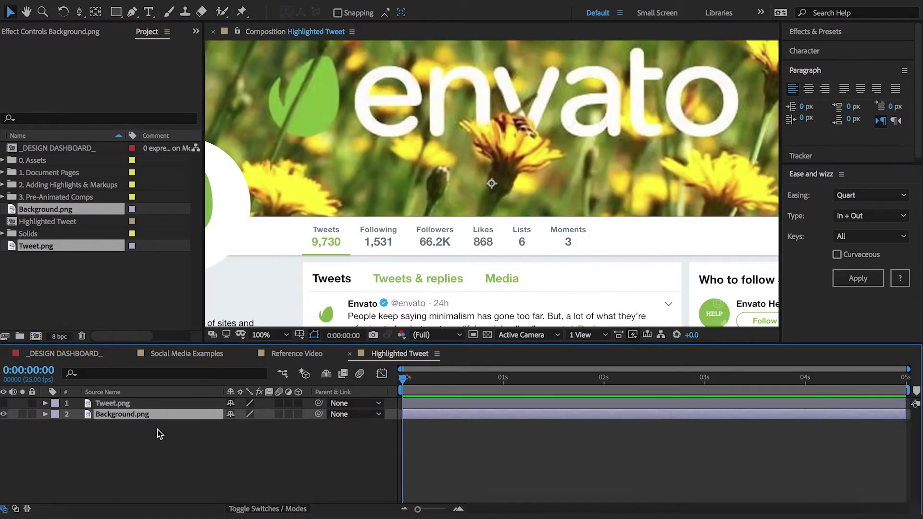
# Step: Zoom out and scale Background.png down to 76%
pyautogui.press(',')
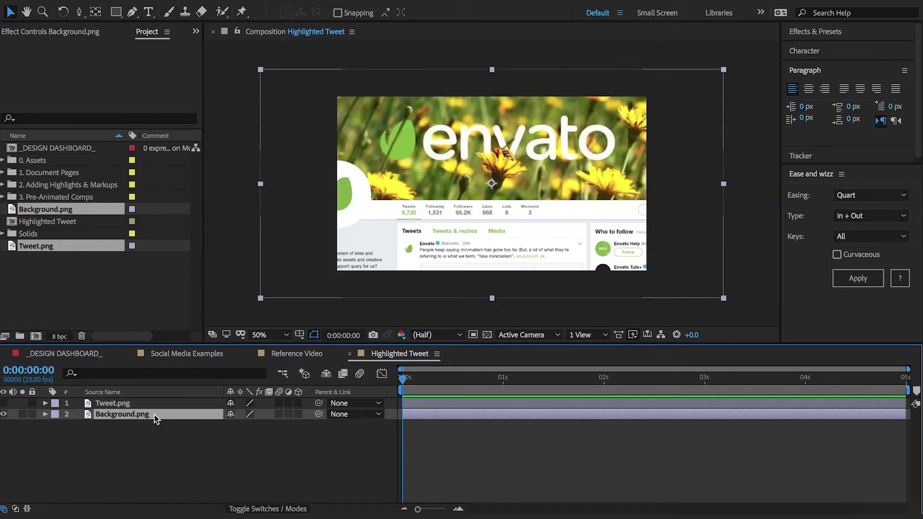
pyautogui.press('s')
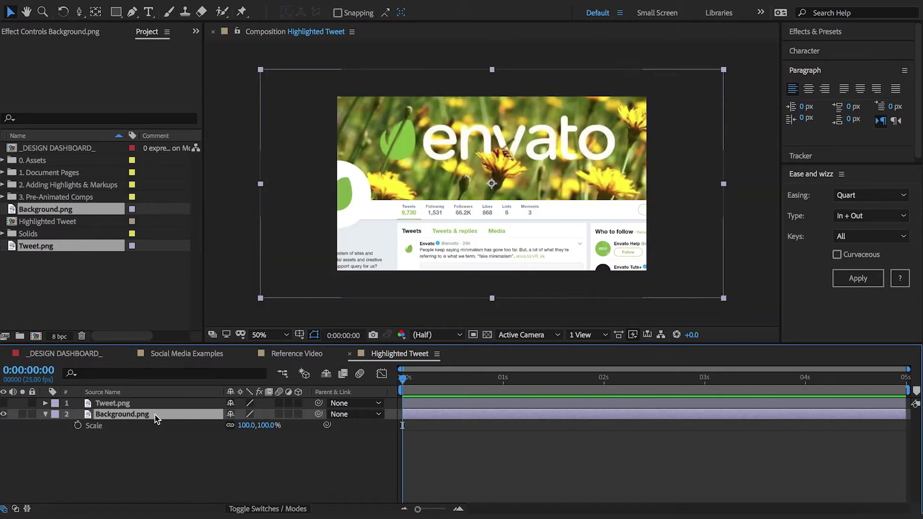
pyautogui.click(260, 425)
pyautogui.moveTo(259, 425); pyautogui.dragTo(255, 430)
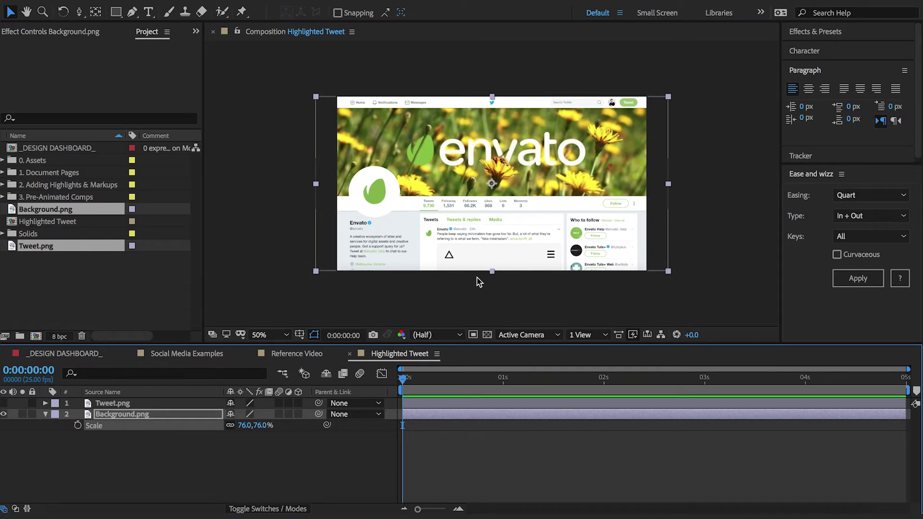
# Step: Apply Fast Box Blur to the background with radius 10 and Repeat Edge Pixels on
pyautogui.click(277, 1)
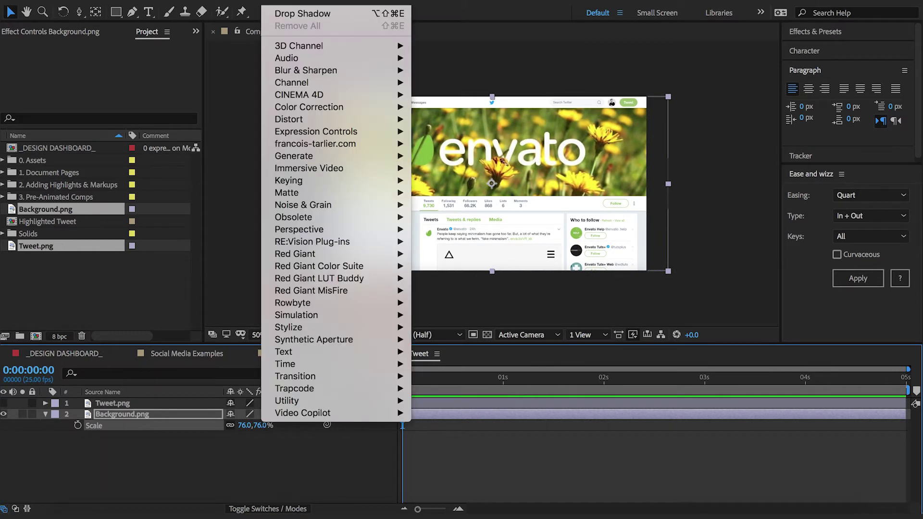
pyautogui.moveTo(331, 71)
pyautogui.click(476, 192)
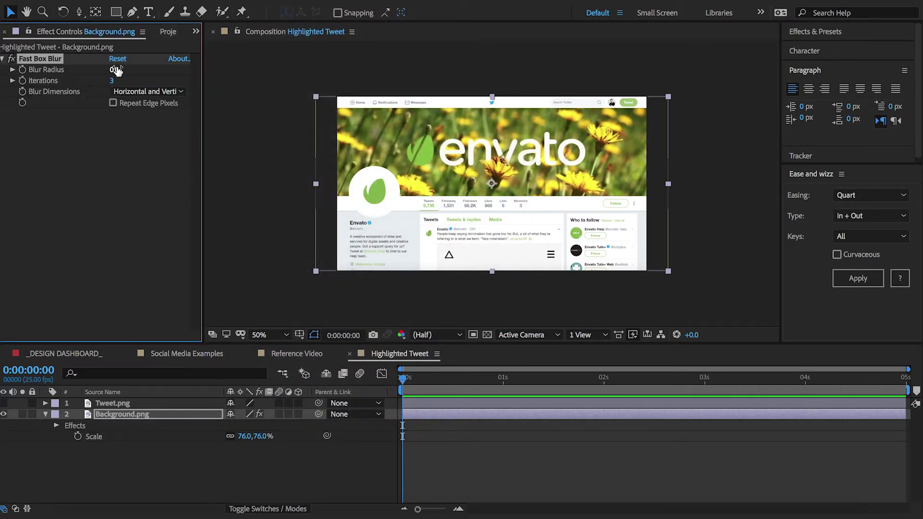
pyautogui.click(115, 71)
pyautogui.press('Return')
pyautogui.click(112, 103)
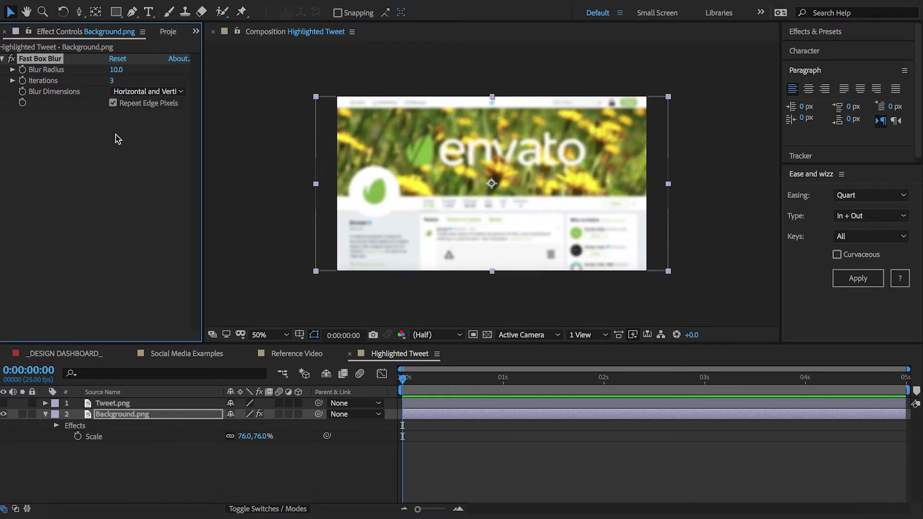
pyautogui.click(114, 112)
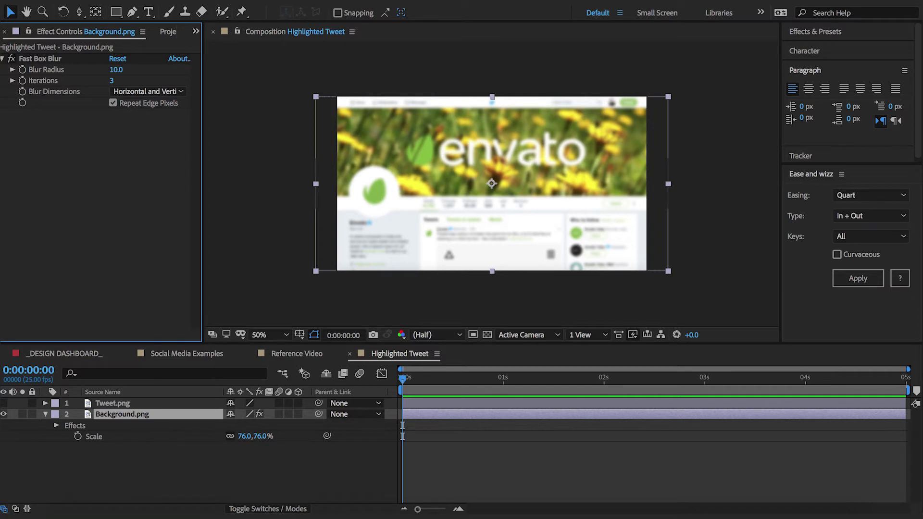
# Step: Add Brightness & Contrast to the background with brightness -51 and contrast -42
pyautogui.click(279, 1)
pyautogui.moveTo(348, 106)
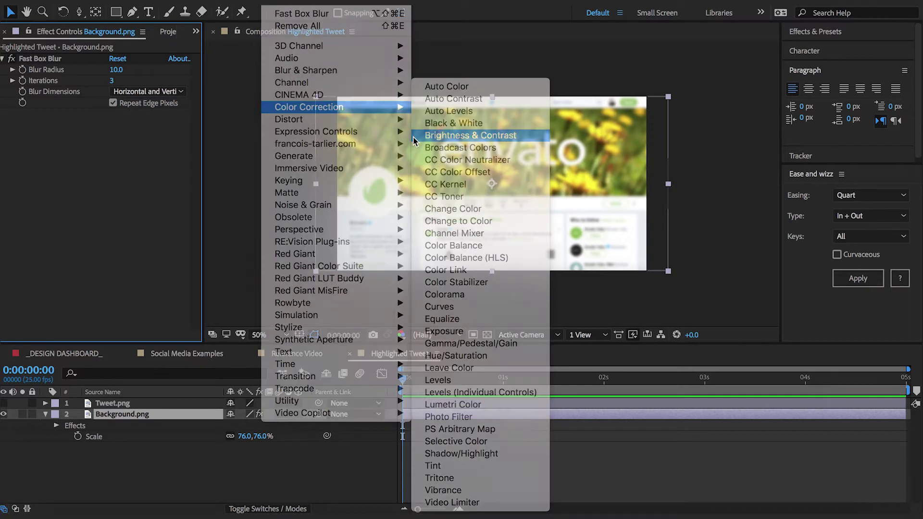
pyautogui.click(414, 137)
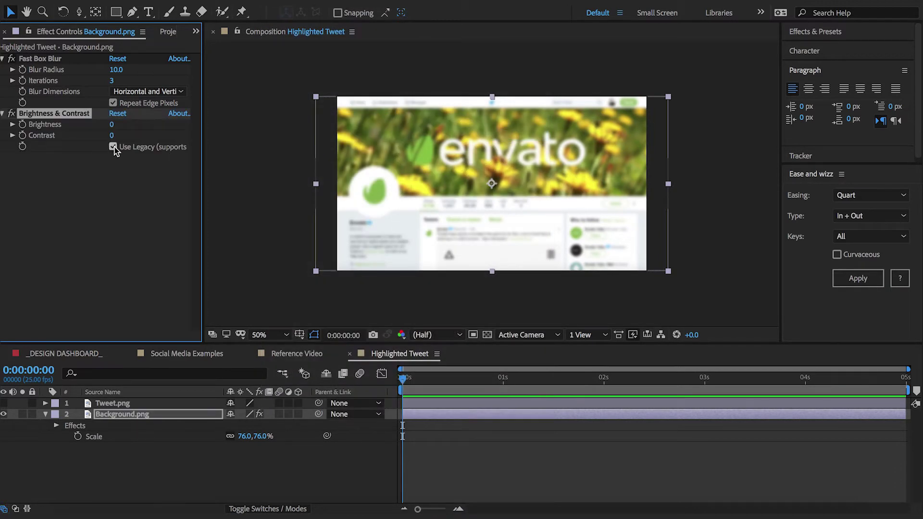
pyautogui.moveTo(112, 125)
pyautogui.mouseDown()
pyautogui.moveTo(86, 128)
pyautogui.moveTo(96, 138)
pyautogui.moveTo(89, 140)
pyautogui.moveTo(109, 126)
pyautogui.mouseUp()
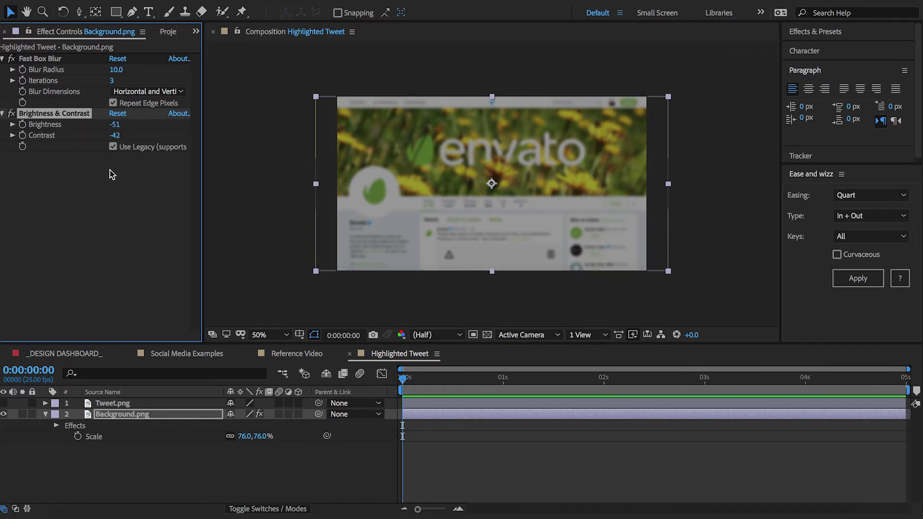
pyautogui.click(110, 173)
pyautogui.click(147, 471)
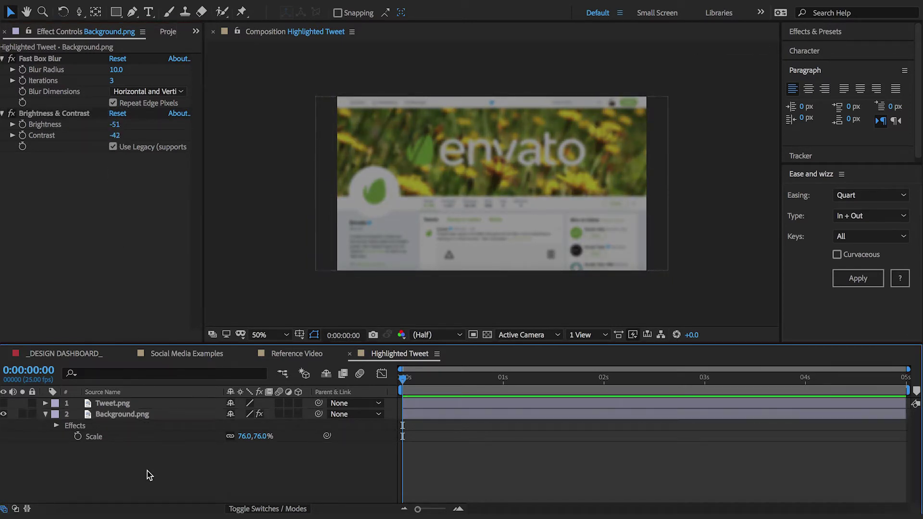
pyautogui.click(44, 414)
pyautogui.click(99, 405)
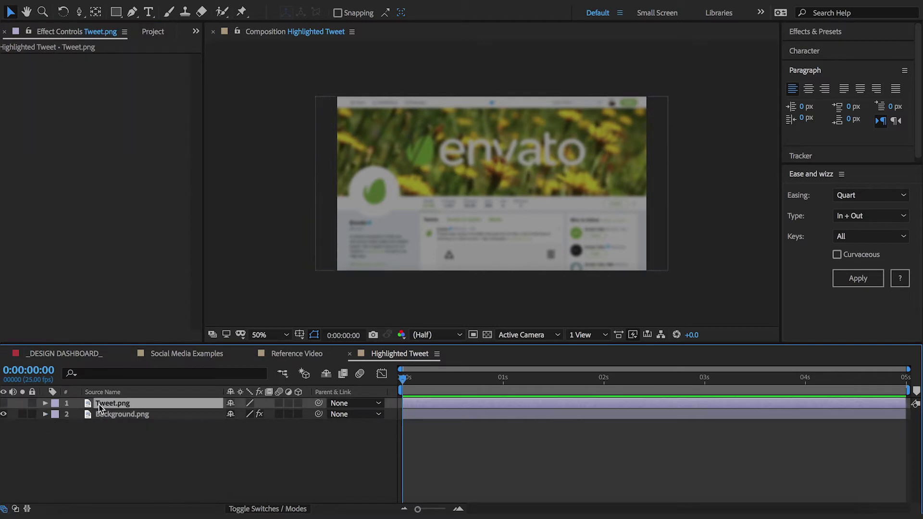
# Step: Show Tweet.png and draw a white rectangle shape layer placed beneath it
pyautogui.click(4, 404)
pyautogui.click(45, 403)
pyautogui.moveTo(116, 12); pyautogui.dragTo(159, 12)
pyautogui.moveTo(404, 103); pyautogui.dragTo(589, 268)
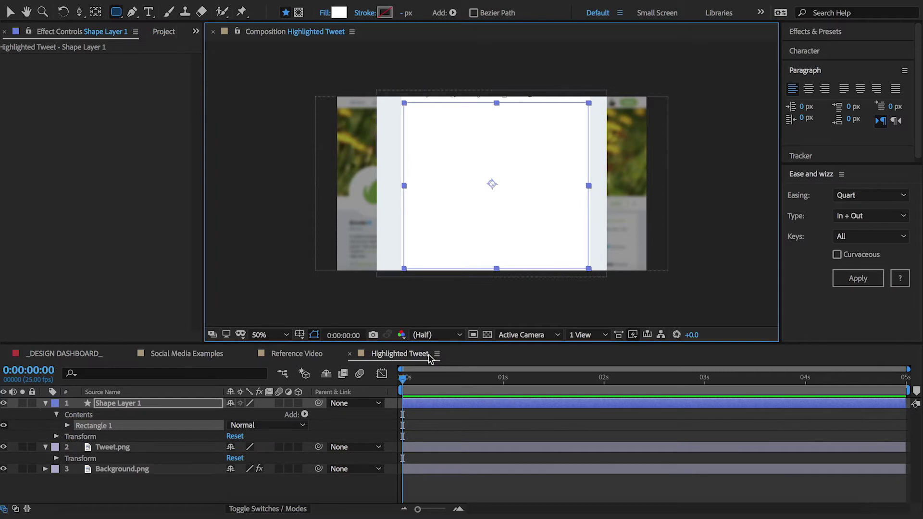
pyautogui.moveTo(134, 403); pyautogui.dragTo(134, 456)
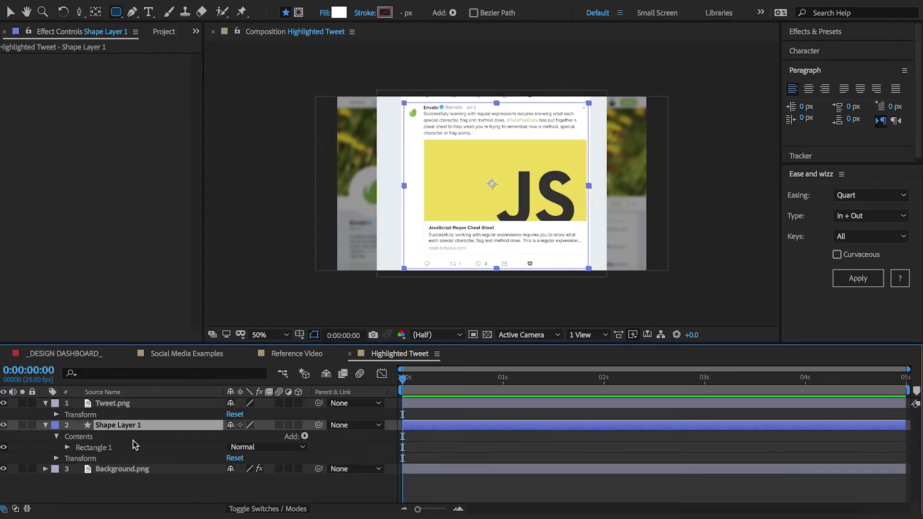
# Step: Draw a rectangle mask on Tweet.png cropping it to the tweet card
pyautogui.click(134, 406)
pyautogui.moveTo(119, 12); pyautogui.dragTo(150, 11)
pyautogui.moveTo(403, 103)
pyautogui.mouseDown()
pyautogui.moveTo(608, 283)
pyautogui.moveTo(589, 272)
pyautogui.mouseUp()
pyautogui.press('v')
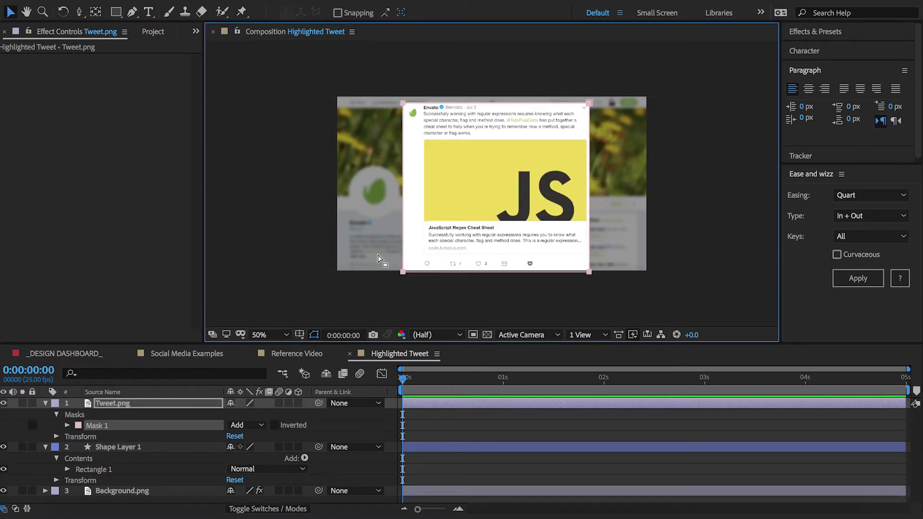
# Step: Parent Tweet.png to the white rectangle layer and rename that layer 'Container Box'
pyautogui.hscroll(2, 639, 243)
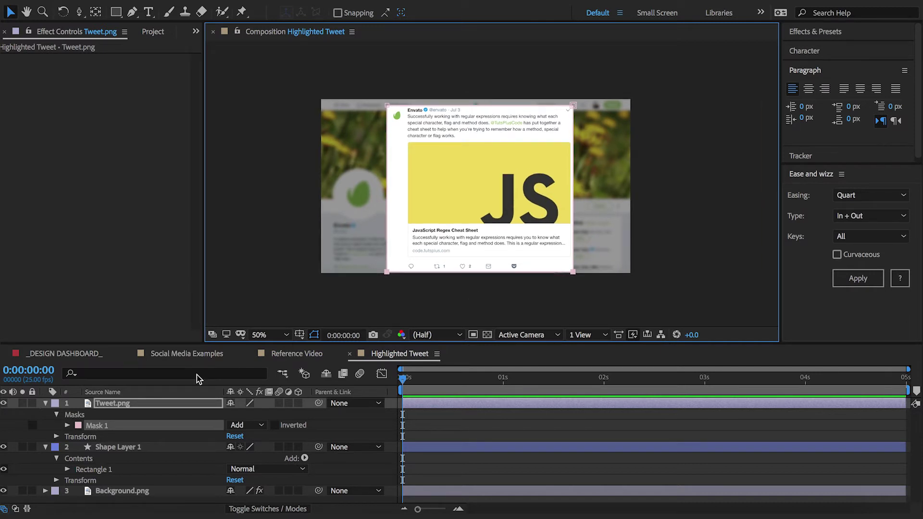
pyautogui.click(47, 405)
pyautogui.click(45, 414)
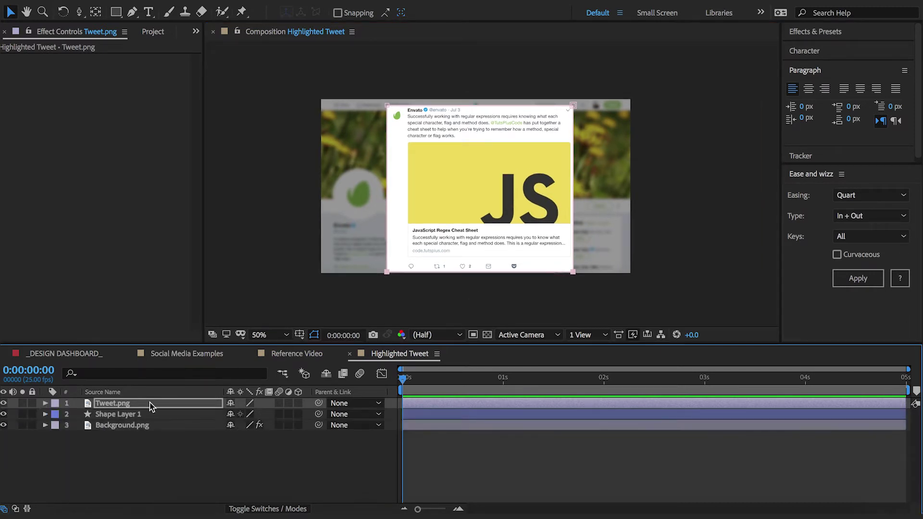
pyautogui.click(160, 403)
pyautogui.moveTo(319, 403); pyautogui.dragTo(164, 415)
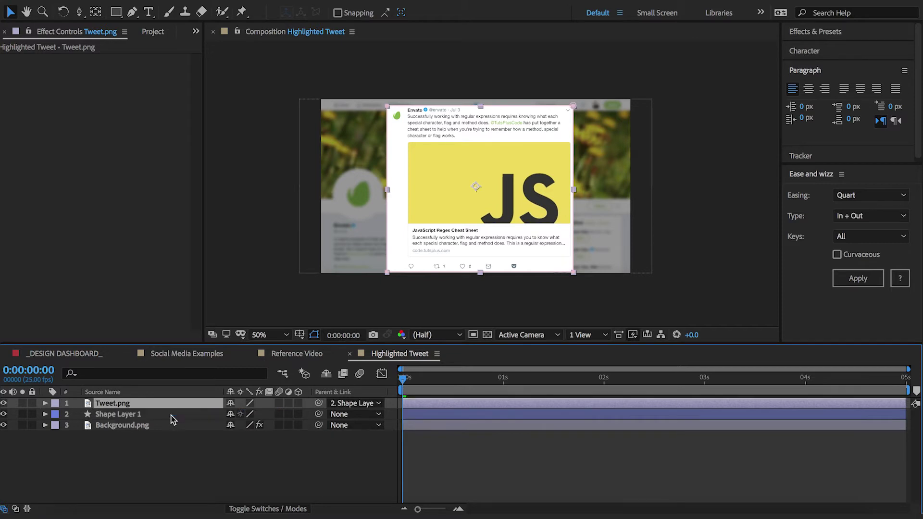
pyautogui.click(127, 414)
pyautogui.press('Return')
pyautogui.write('Container Box')
pyautogui.press('Return')
pyautogui.press('s')
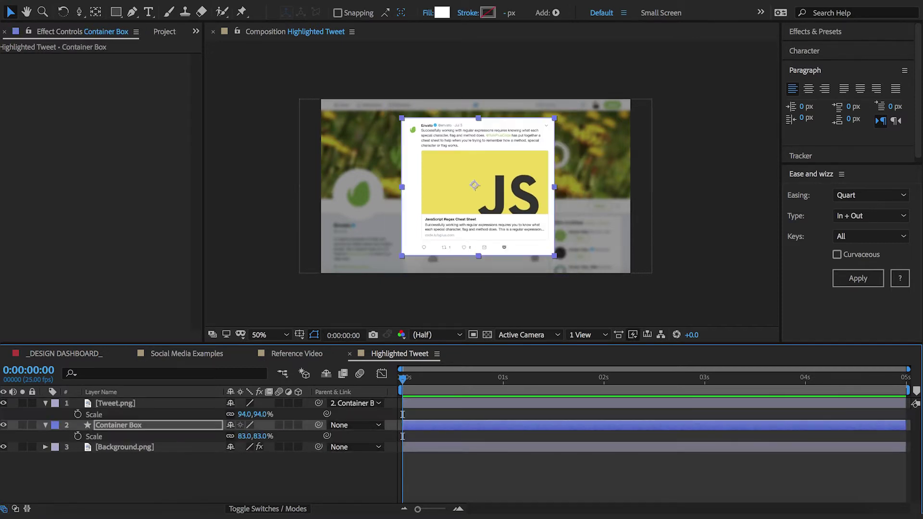
# Step: Add a Drop Shadow to Container Box: direction 182°, distance 30, softness 167, opacity 40%
pyautogui.click(277, 0)
pyautogui.moveTo(400, 223)
pyautogui.click(460, 327)
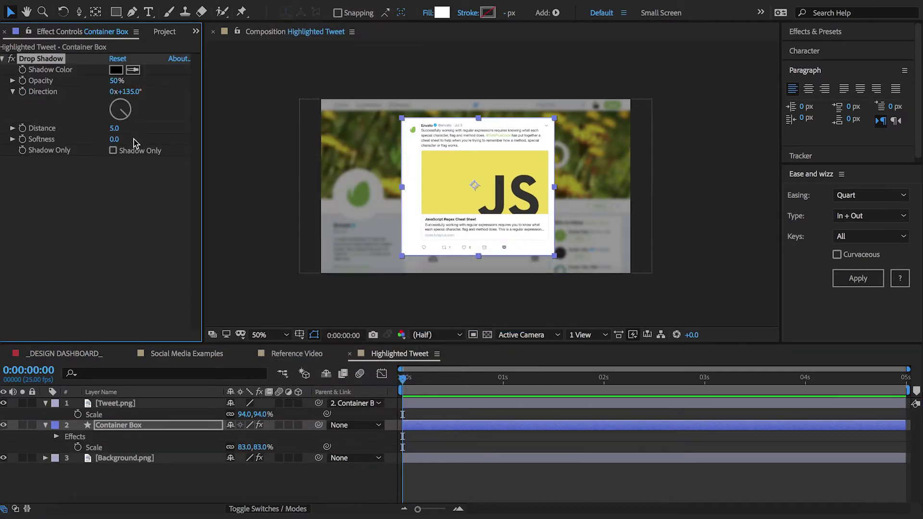
pyautogui.click(120, 120)
pyautogui.click(114, 128)
pyautogui.write('30')
pyautogui.press('Return')
pyautogui.moveTo(114, 139); pyautogui.dragTo(149, 139)
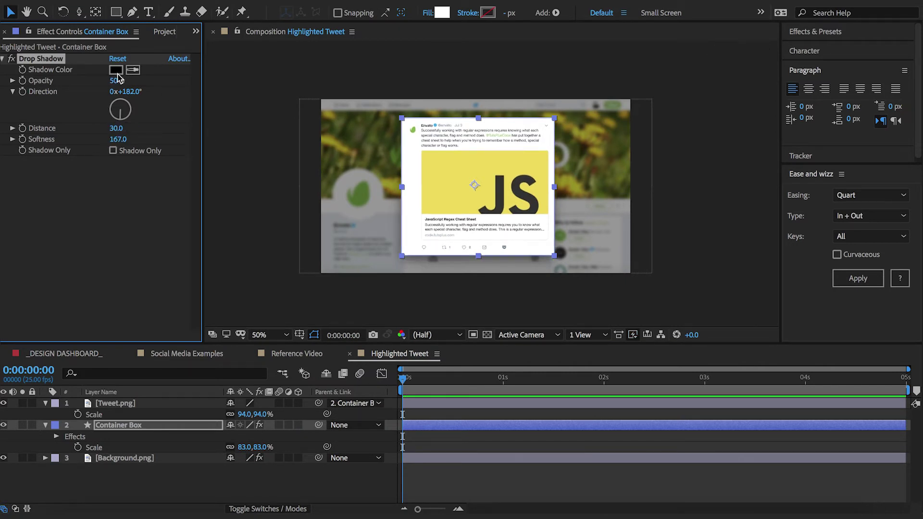
pyautogui.click(115, 81)
pyautogui.press('Return')
pyautogui.click(3, 58)
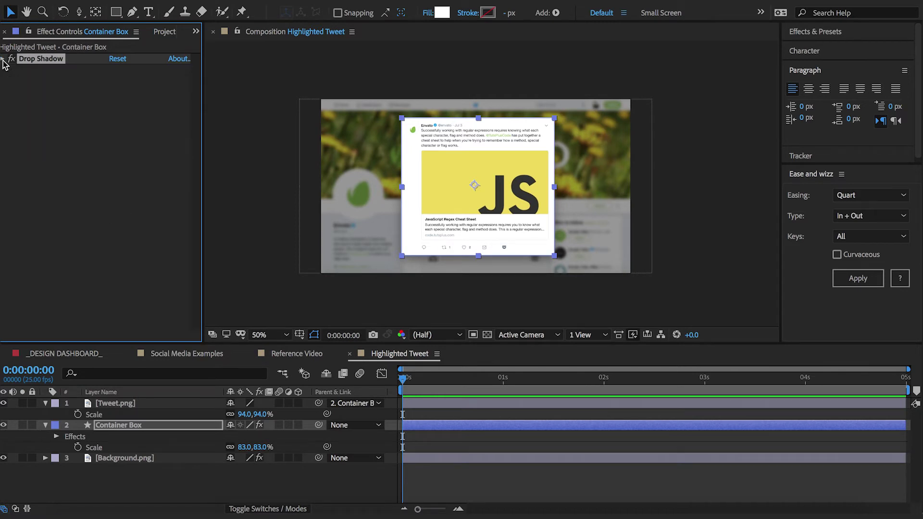
pyautogui.click(136, 485)
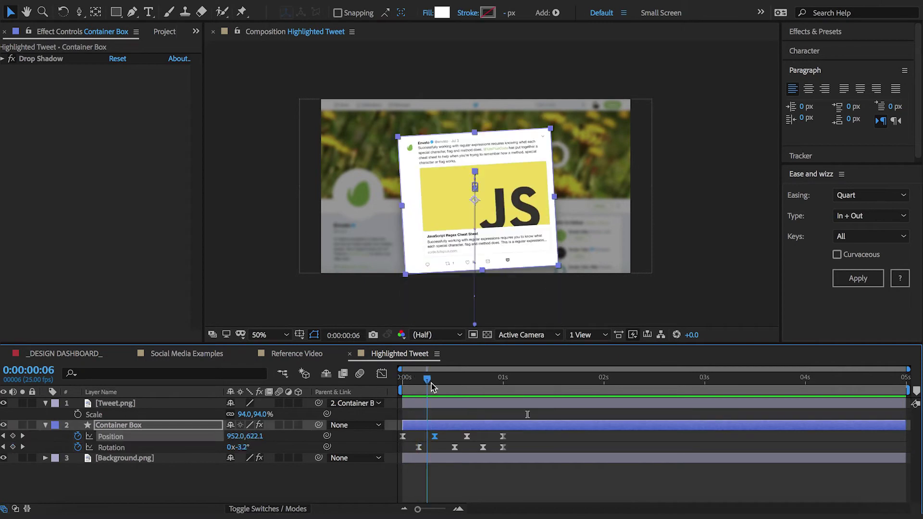
# Step: Preview the animation, then set a 76% Scale keyframe on Background.png at the start
pyautogui.moveTo(422, 379); pyautogui.dragTo(507, 390)
pyautogui.press('space')
pyautogui.click(530, 379)
pyautogui.click(219, 457)
pyautogui.press('s')
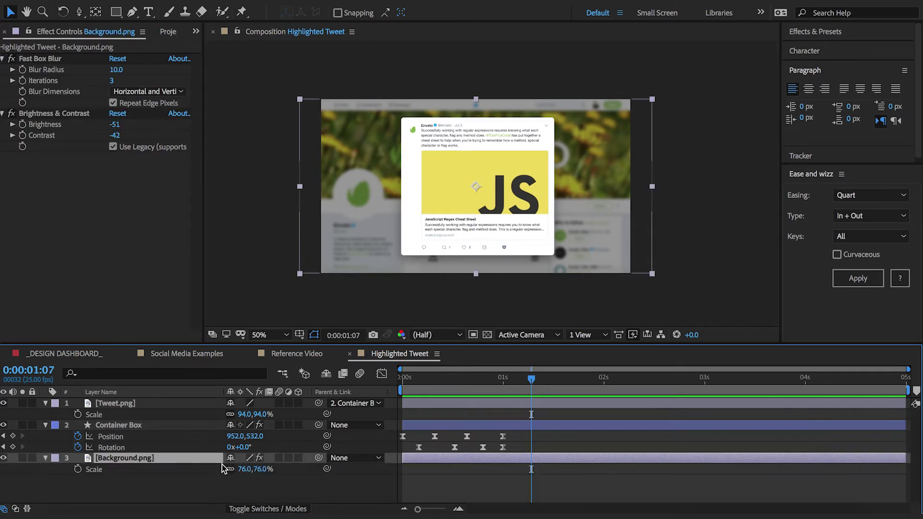
pyautogui.click(78, 469)
pyautogui.moveTo(531, 469); pyautogui.dragTo(405, 487)
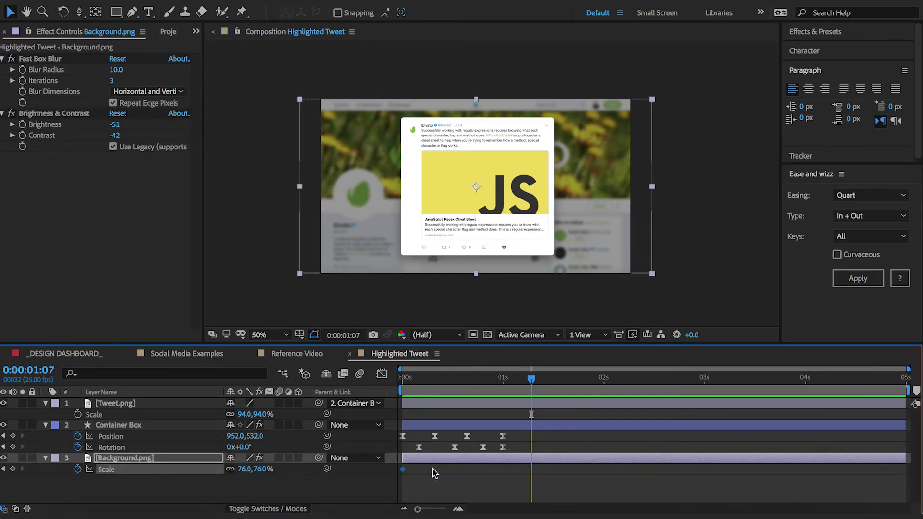
# Step: Add an 82% Scale keyframe at the composition end and preview the push-in
pyautogui.press('End')
pyautogui.click(261, 469)
pyautogui.write('82')
pyautogui.press('Return')
pyautogui.press('space')
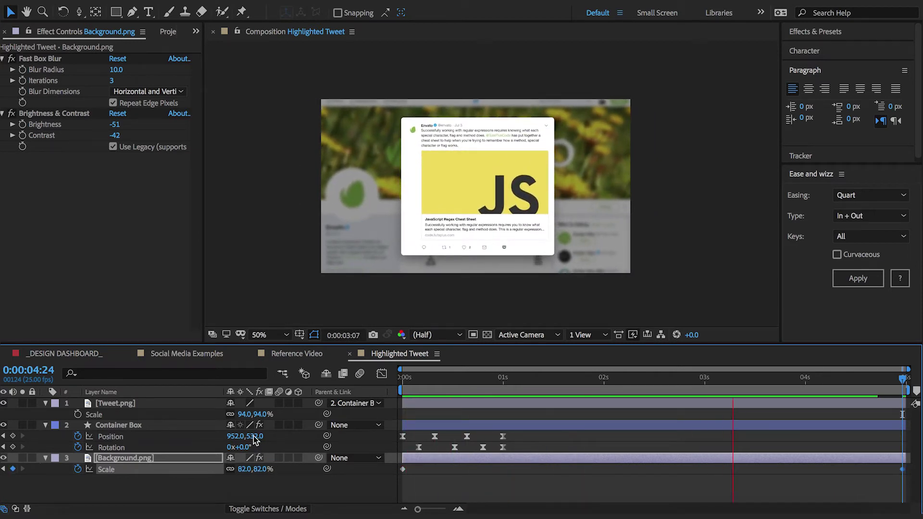
pyautogui.moveTo(607, 383); pyautogui.dragTo(595, 384)
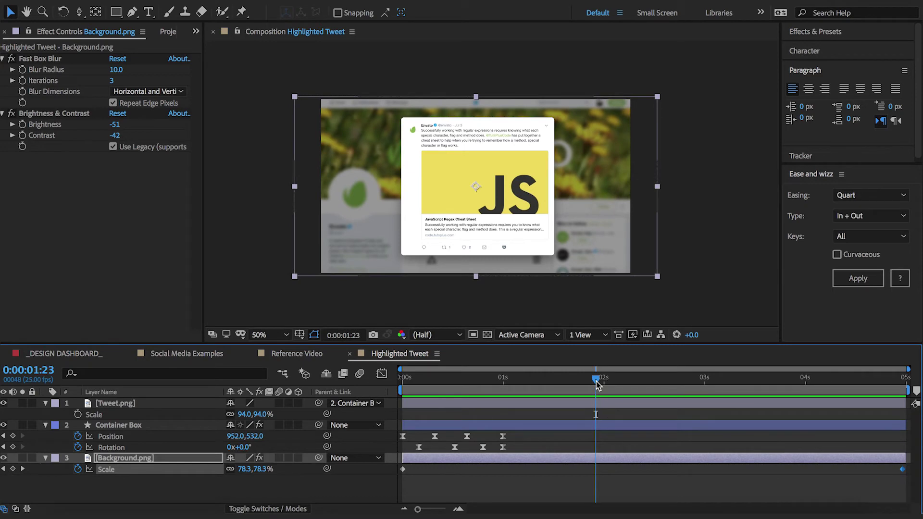
pyautogui.scroll(2, 532, 190)
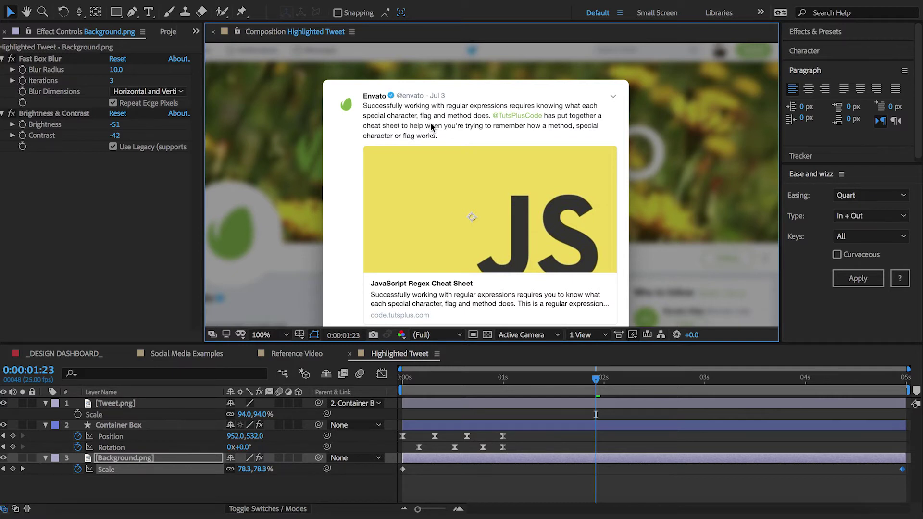
# Step: Copy the Text Stroke highlight from the design dashboard, then select Tweet.png in Highlighted Tweet
pyautogui.click(87, 354)
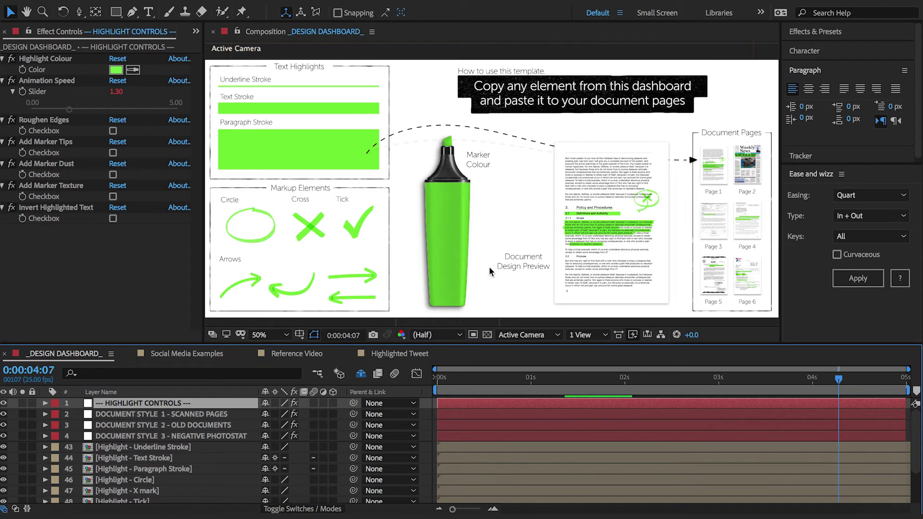
pyautogui.click(322, 105)
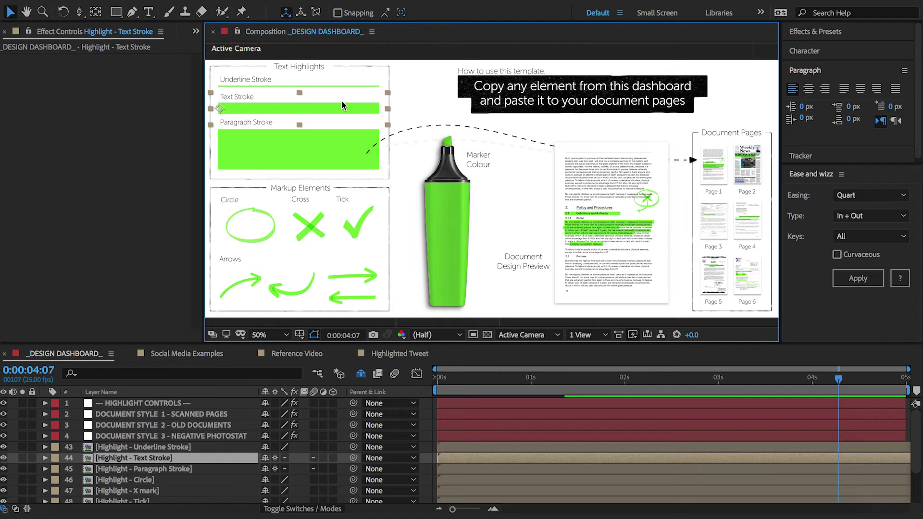
pyautogui.click(307, 356)
pyautogui.click(391, 357)
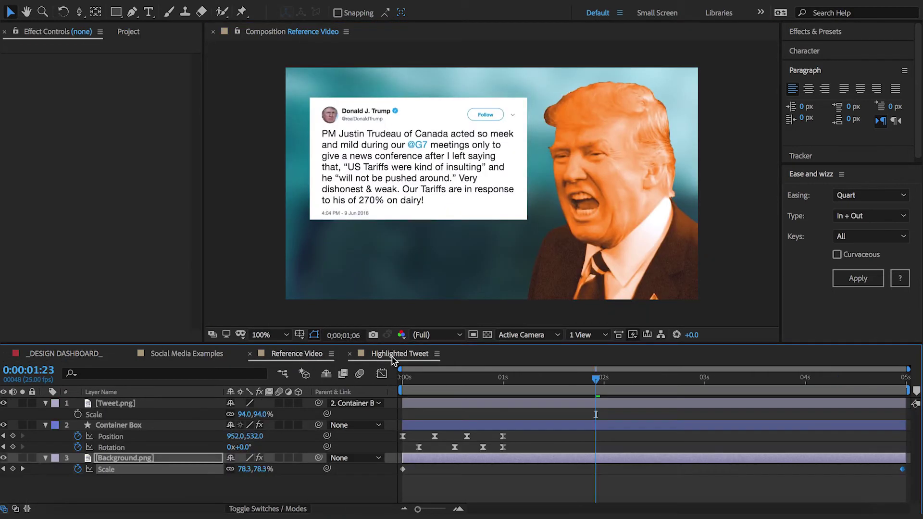
pyautogui.click(131, 404)
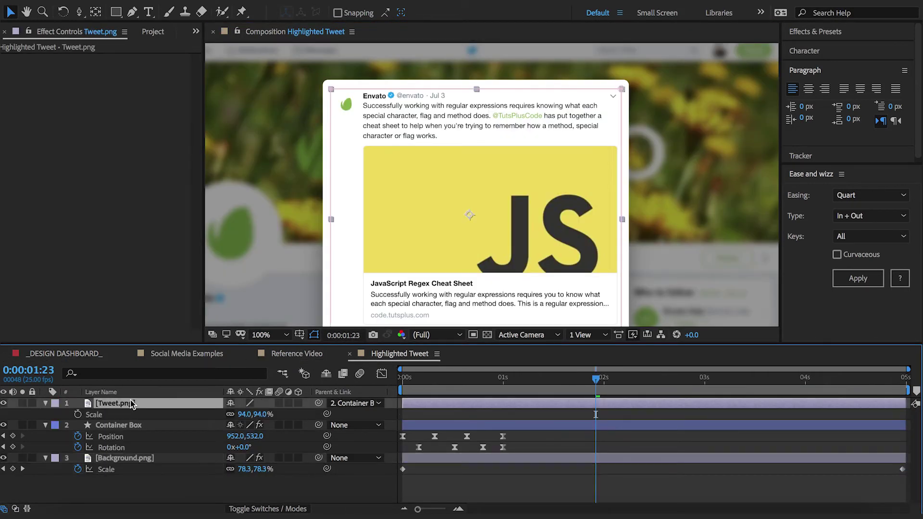
# Step: Paste the Text Stroke highlight, parent it to Container Box, and start it at 1 second
pyautogui.hotkey('ctrl', 'v')
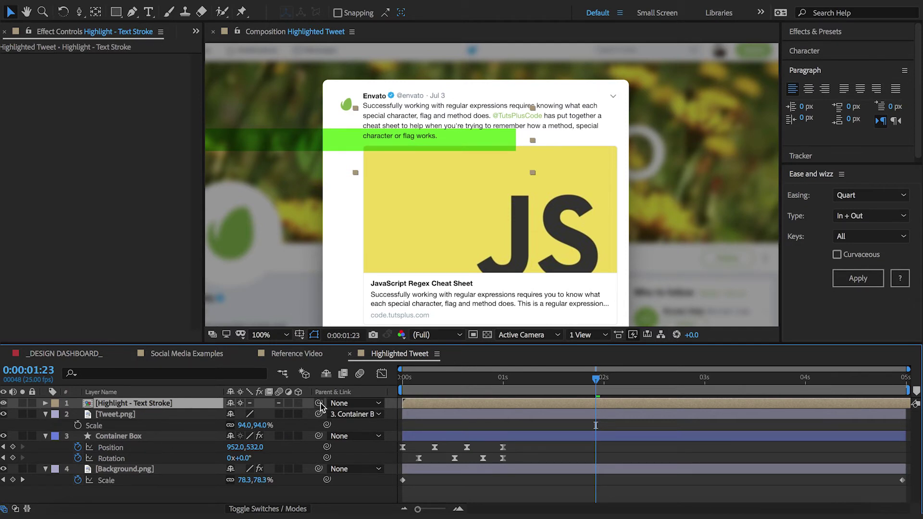
pyautogui.moveTo(318, 403); pyautogui.dragTo(151, 440)
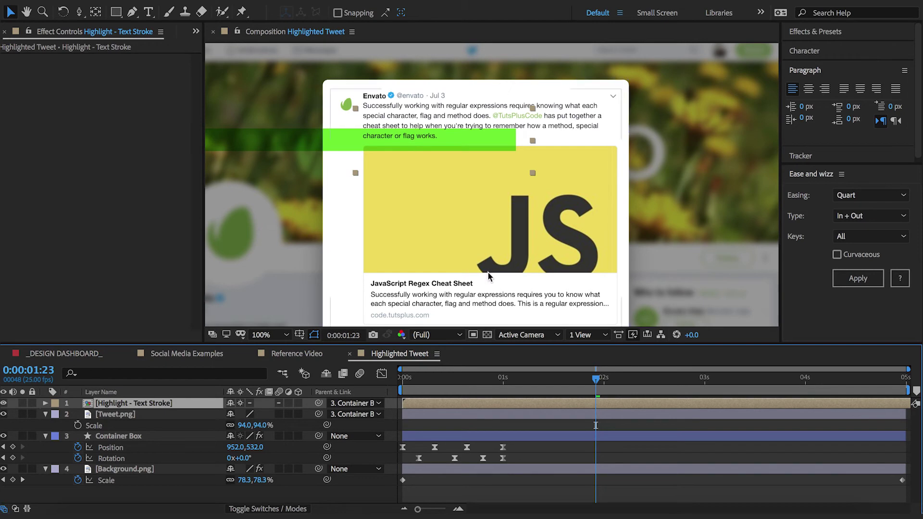
pyautogui.moveTo(478, 369); pyautogui.dragTo(502, 377)
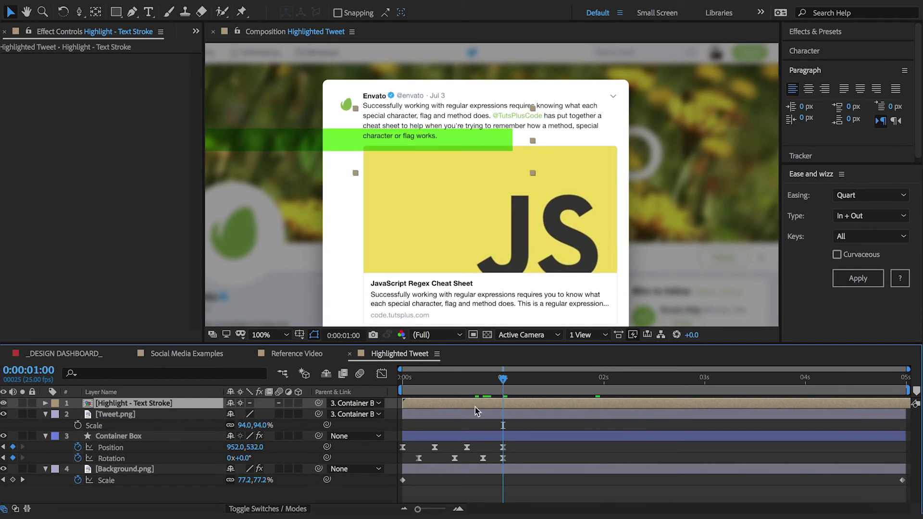
pyautogui.moveTo(533, 404); pyautogui.dragTo(601, 405)
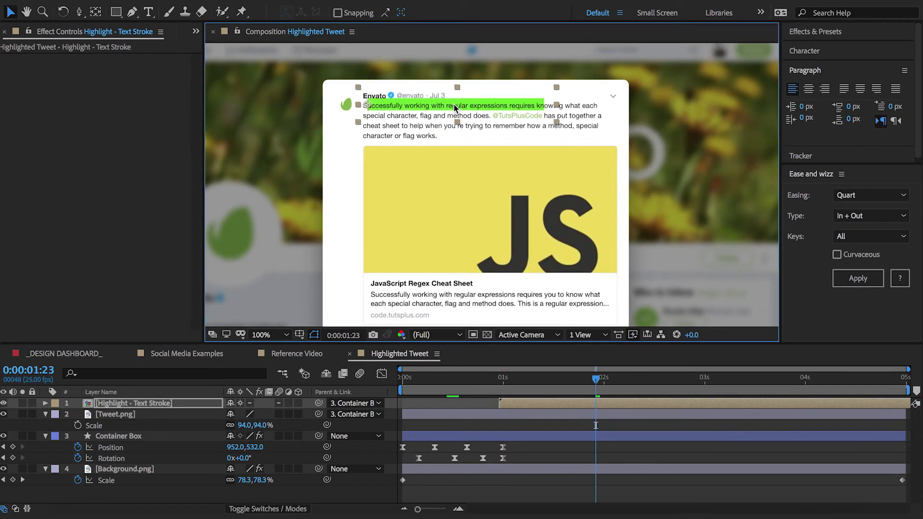
# Step: Duplicate the highlight onto the second line with a later start, and preview
pyautogui.click(644, 377)
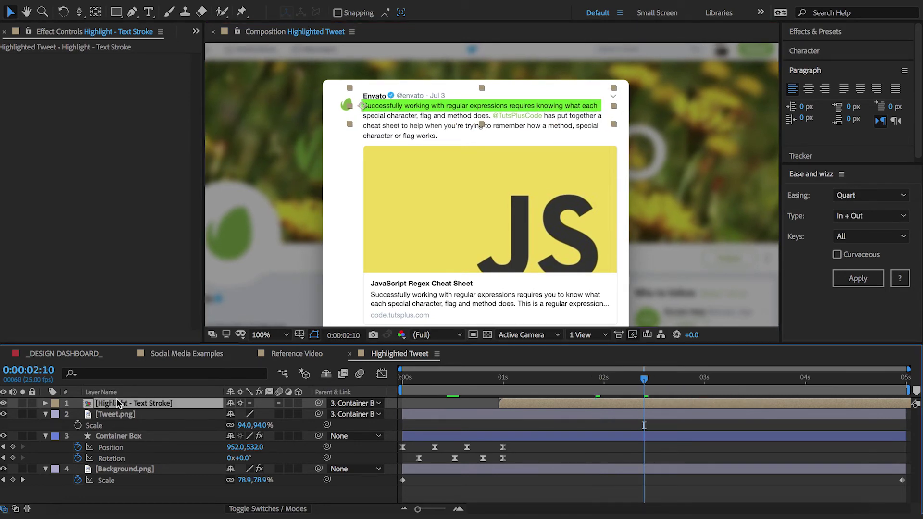
pyautogui.hotkey('ctrl', 'd')
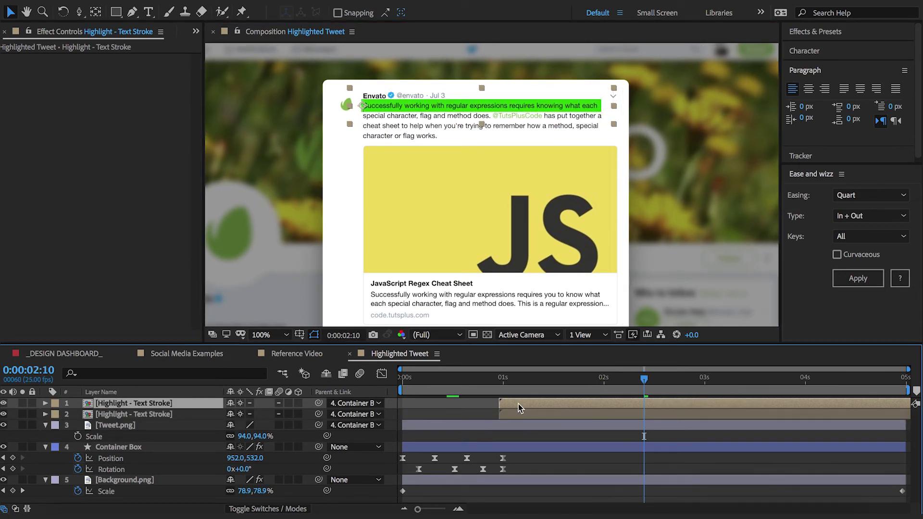
pyautogui.hotkey('shift', 'Down')
pyautogui.hotkey('shift', 'Down')
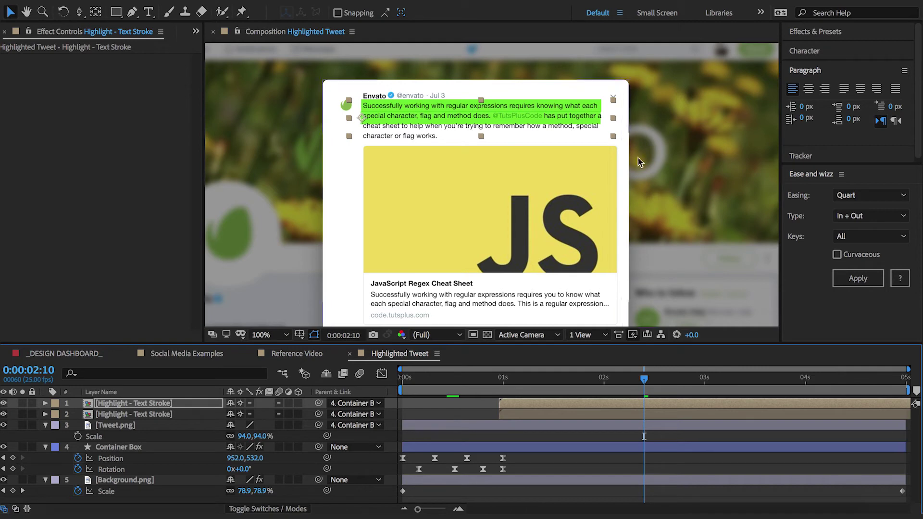
pyautogui.moveTo(526, 403); pyautogui.dragTo(563, 405)
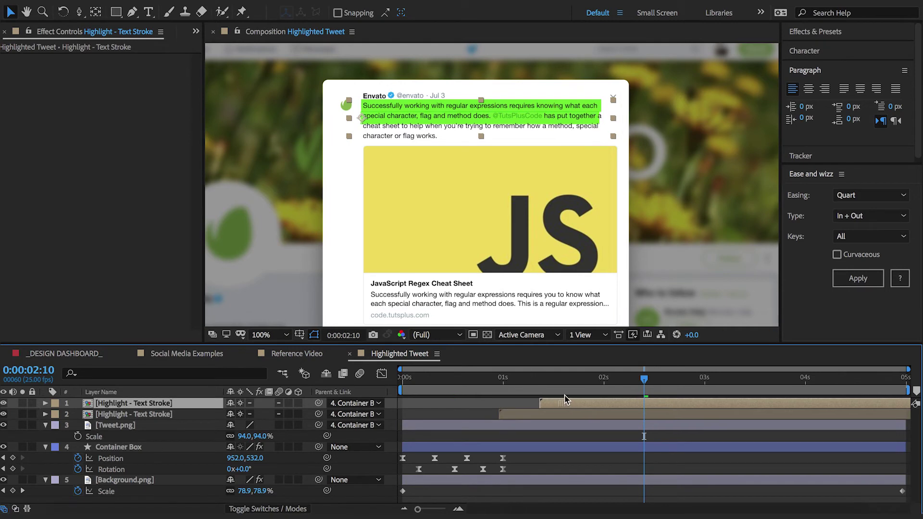
pyautogui.press('space')
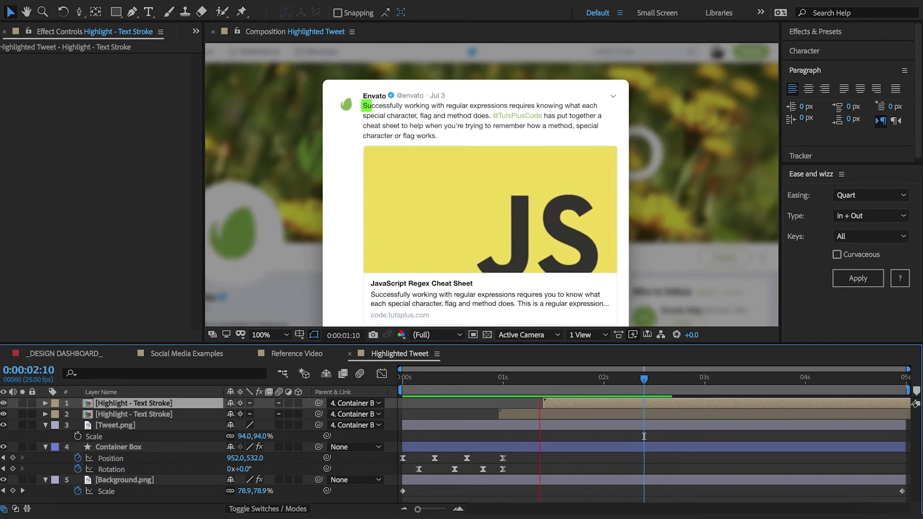
# Step: Stop the preview and lock Effect Controls on _DESIGN DASHBOARD_'s HIGHLIGHT CONTROLS
pyautogui.click(604, 378)
pyautogui.click(125, 413)
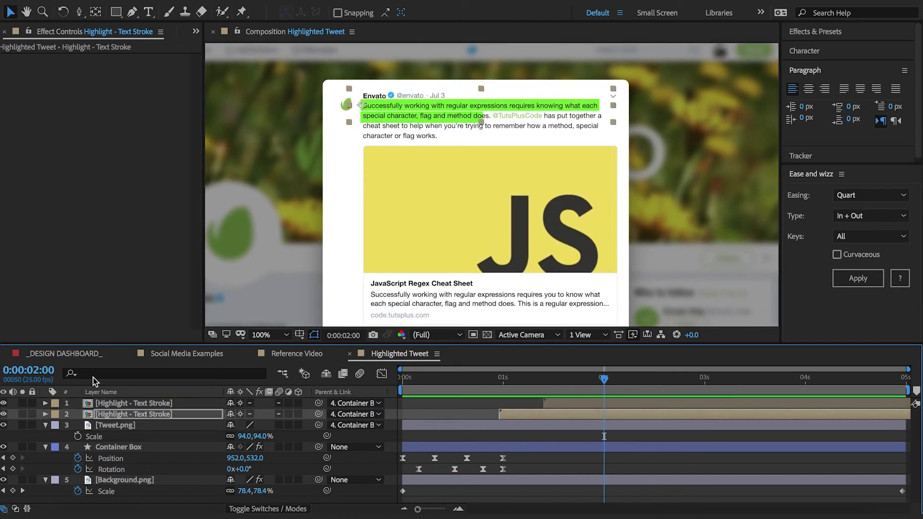
pyautogui.click(69, 356)
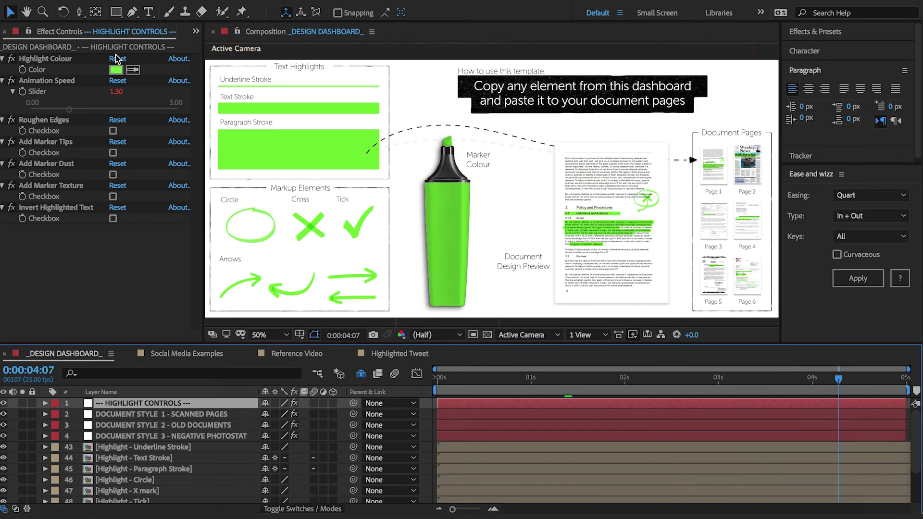
pyautogui.click(29, 32)
pyautogui.click(399, 354)
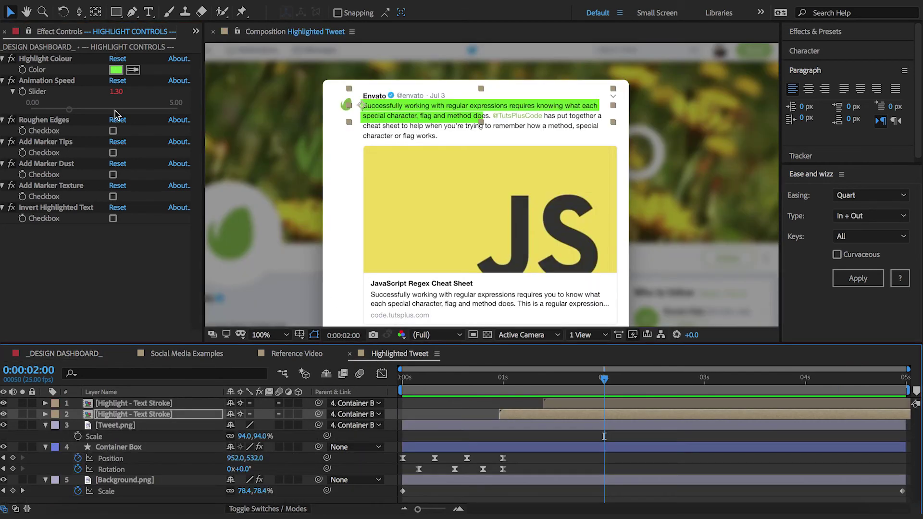
# Step: Set Highlight Colour to dark green 3C7223 and enable Invert Highlighted Text
pyautogui.click(116, 70)
pyautogui.click(669, 258)
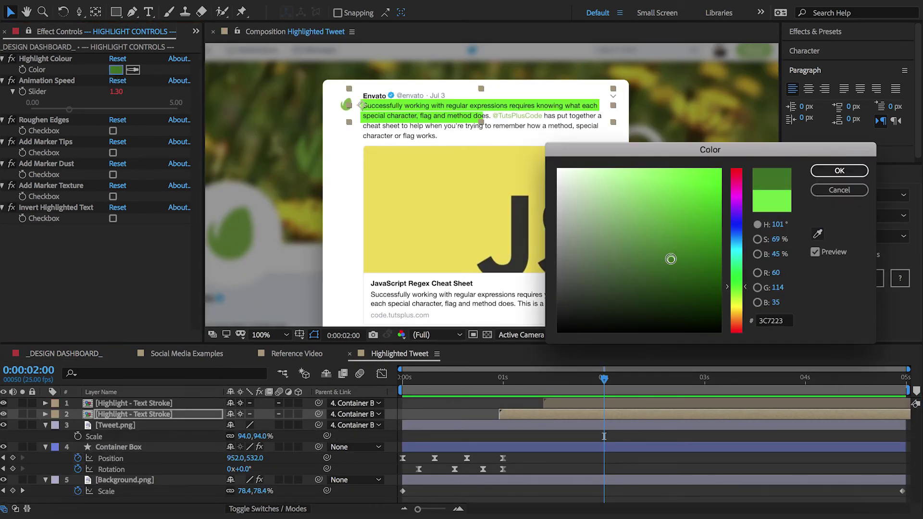
pyautogui.click(834, 170)
pyautogui.click(88, 209)
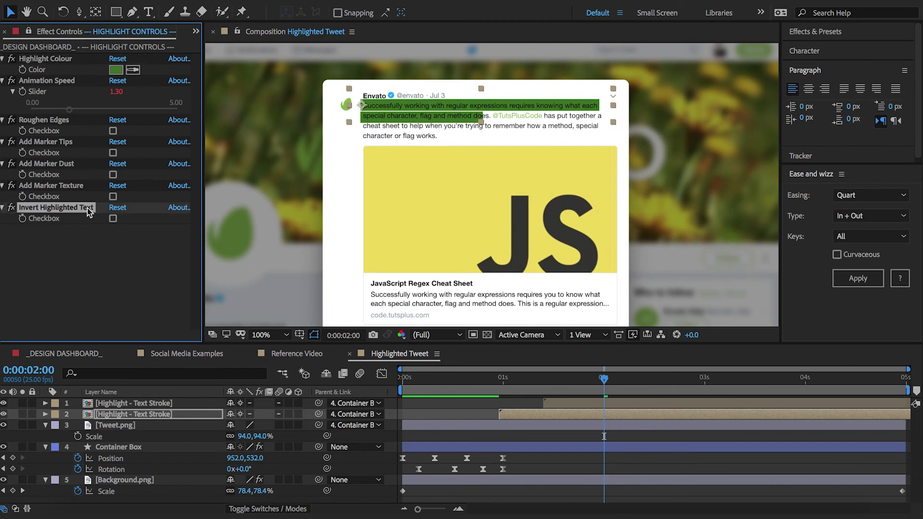
pyautogui.click(113, 219)
# Step: Scrub to 1:22 and preview the darker green highlights with inverted text
pyautogui.click(565, 439)
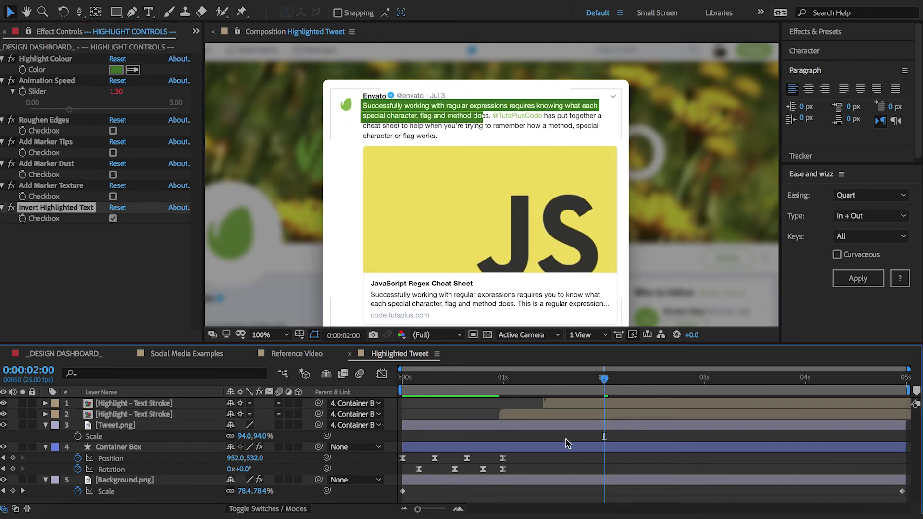
pyautogui.moveTo(560, 376); pyautogui.dragTo(592, 378)
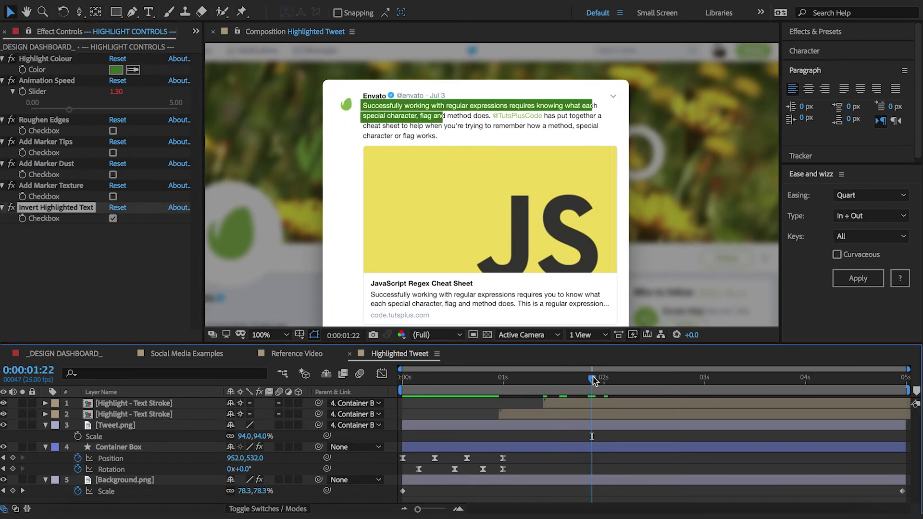
pyautogui.press('space')
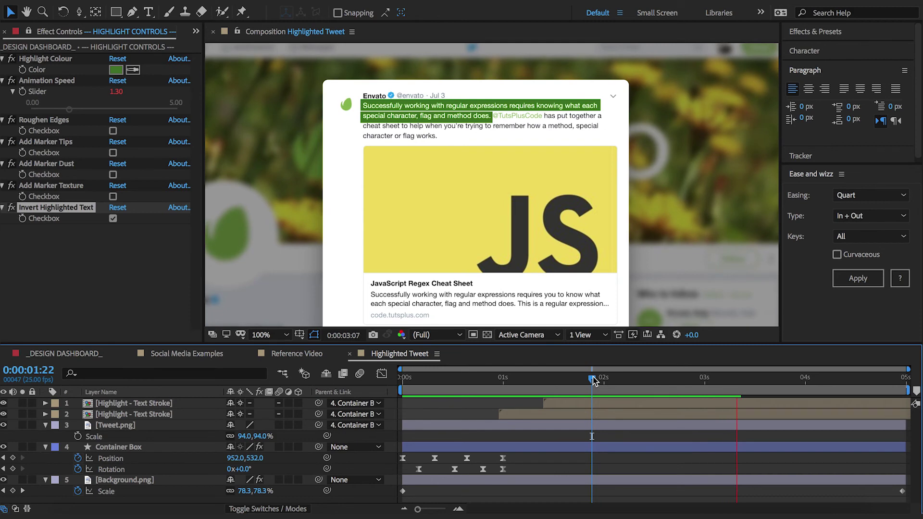
# Step: Import Tweet2.png and Alt-drag it onto the Tweet.png layer to replace it
pyautogui.press('space')
pyautogui.click(196, 32)
pyautogui.click(217, 60)
pyautogui.doubleClick(50, 267)
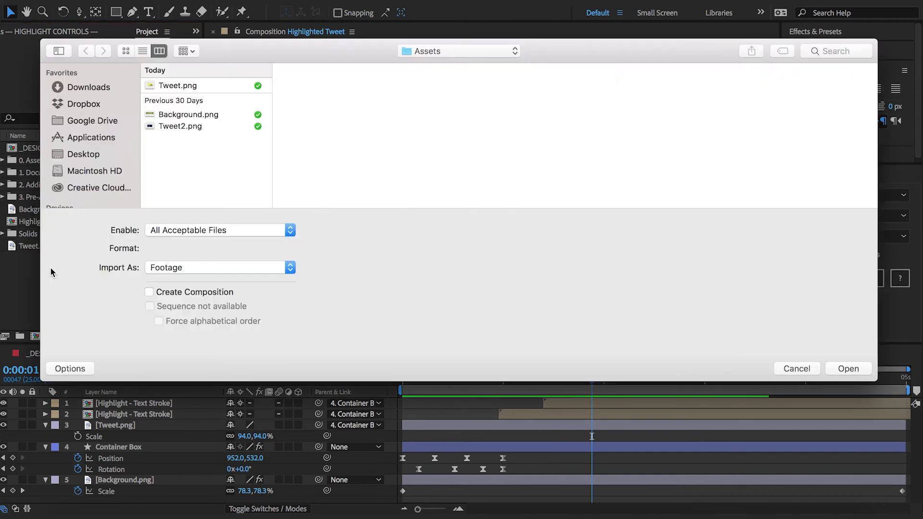
pyautogui.click(179, 126)
pyautogui.doubleClick(179, 125)
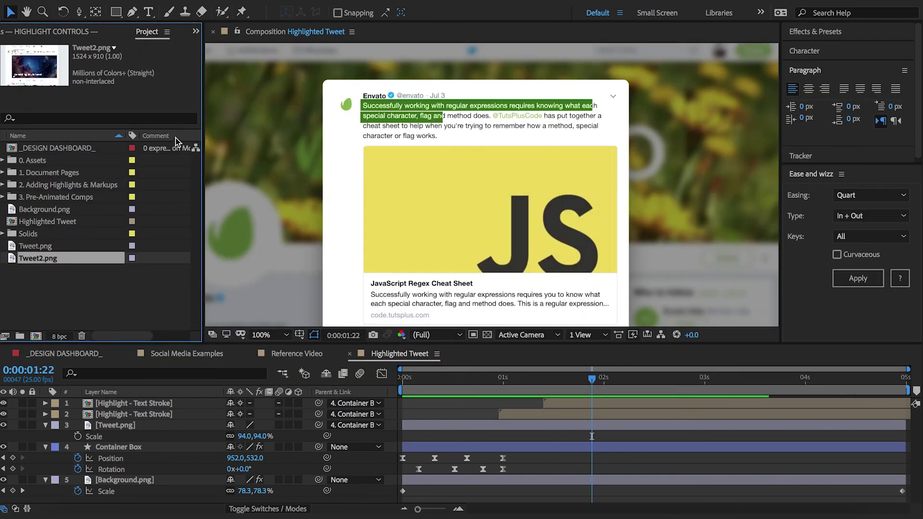
pyautogui.click(126, 426)
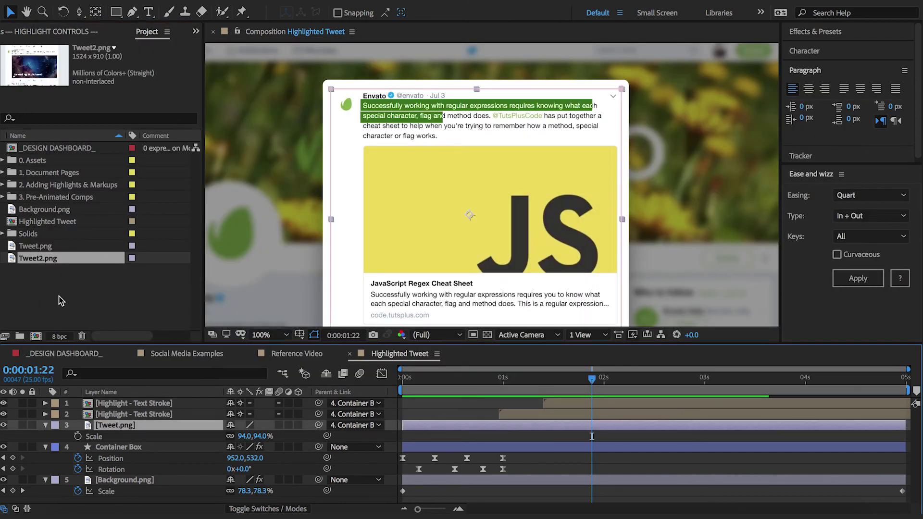
pyautogui.moveTo(43, 258); pyautogui.dragTo(116, 425)
# Step: Shorten the second-line highlight to end after 'footage' and return to the composition start
pyautogui.click(131, 403)
pyautogui.keyDown('shift'); pyautogui.click(131, 416); pyautogui.keyUp('shift')
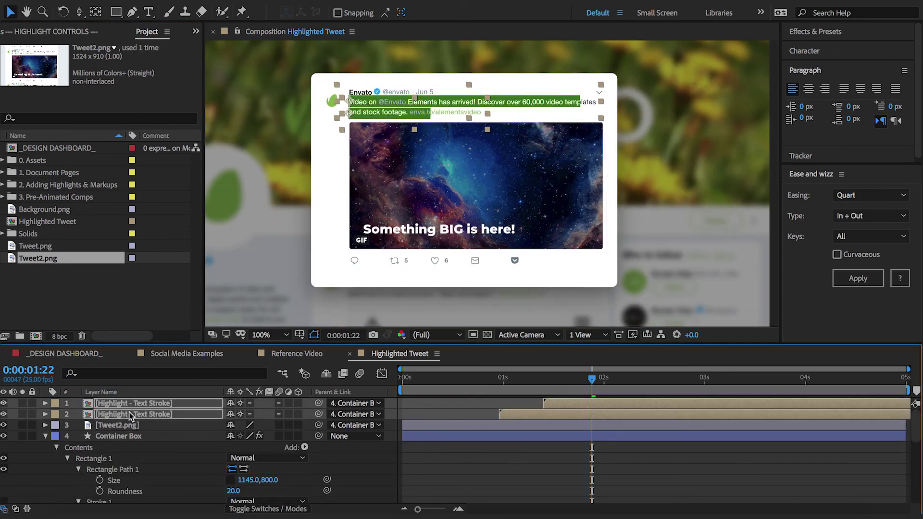
pyautogui.click(548, 488)
pyautogui.click(133, 414)
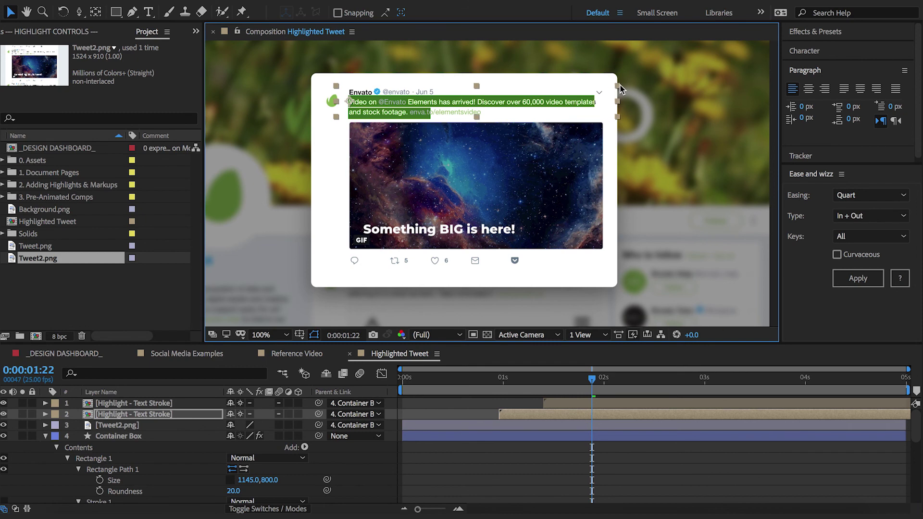
pyautogui.click(490, 135)
pyautogui.moveTo(491, 137); pyautogui.dragTo(452, 129)
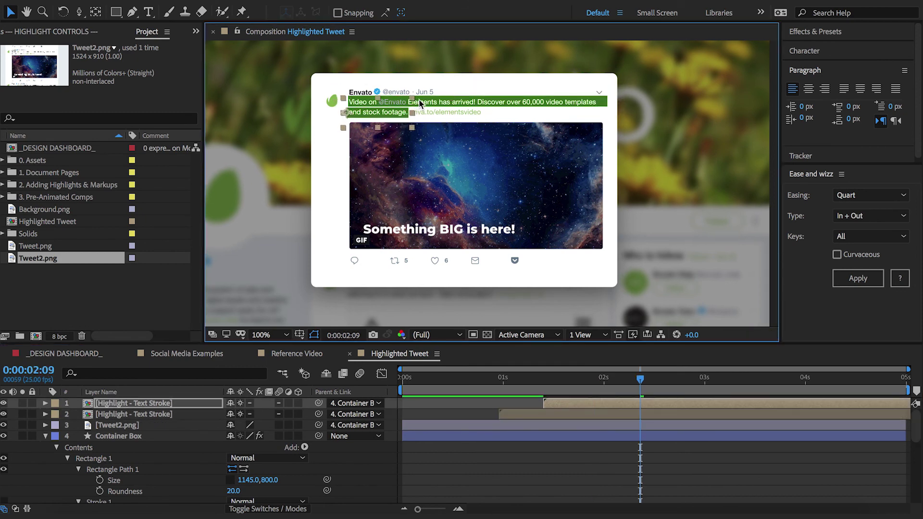
pyautogui.press('`')
pyautogui.press('Home')
pyautogui.press('space')
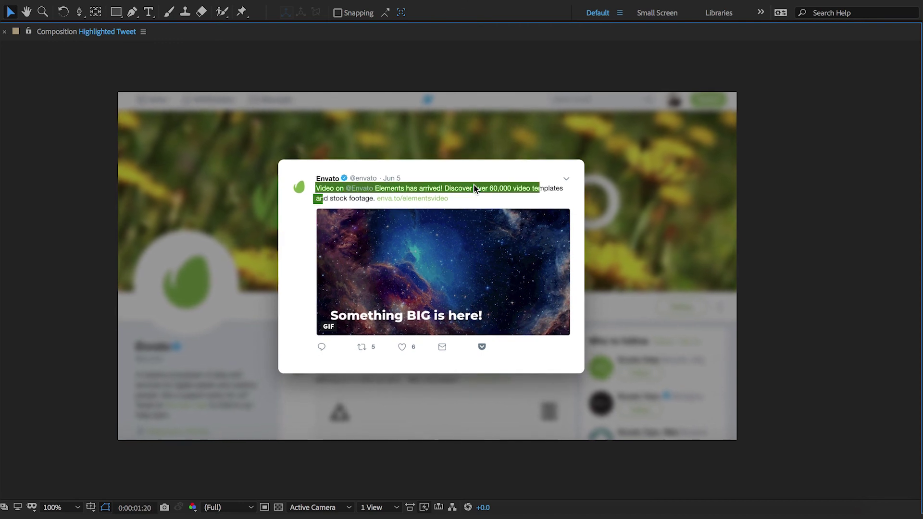